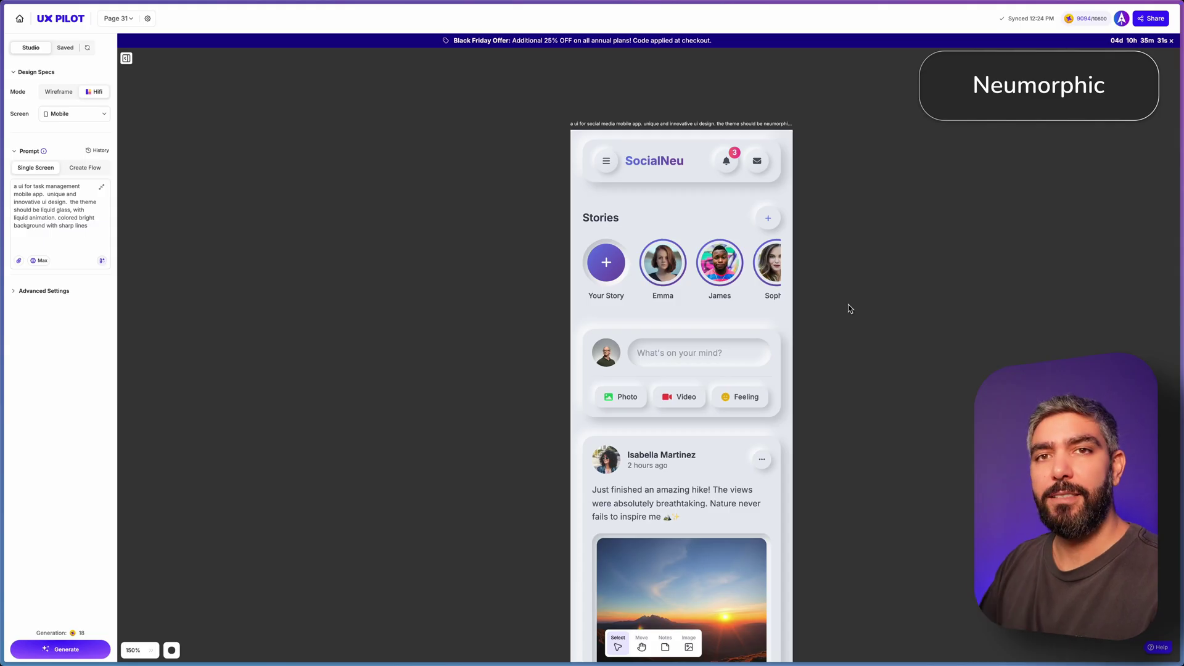
Select the neumorphic SocialNeu screen and show its Variations, Flow and Predictive Heatmap options.
scroll(850, 346, down, 3)
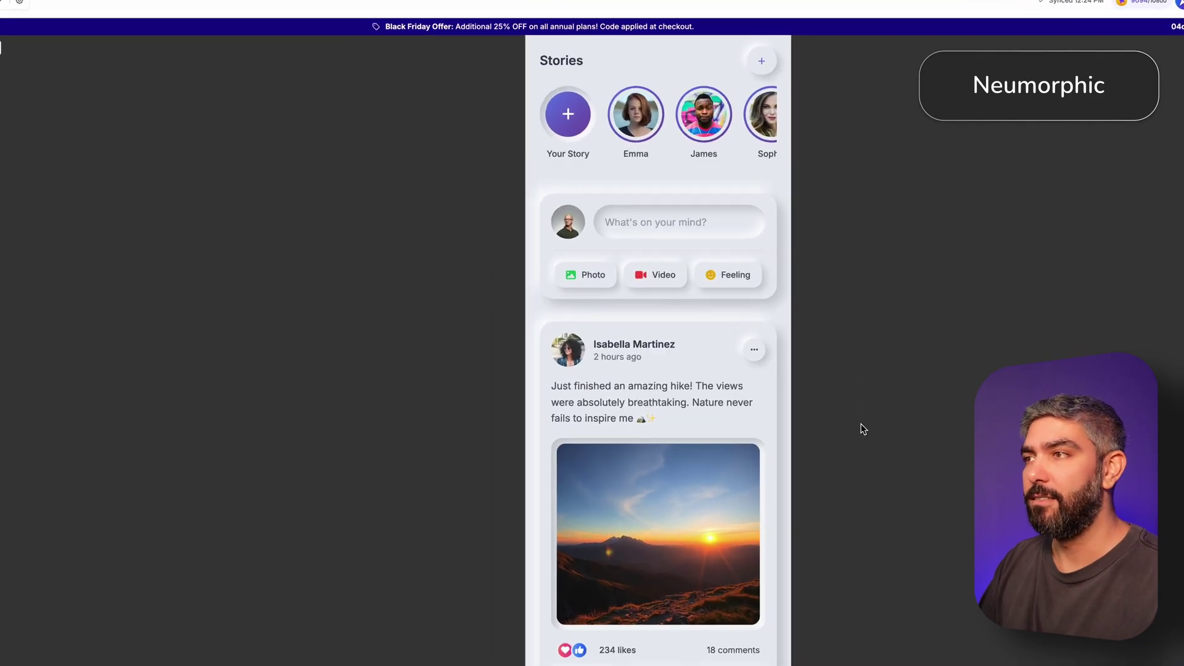
scroll(857, 401, down, 3)
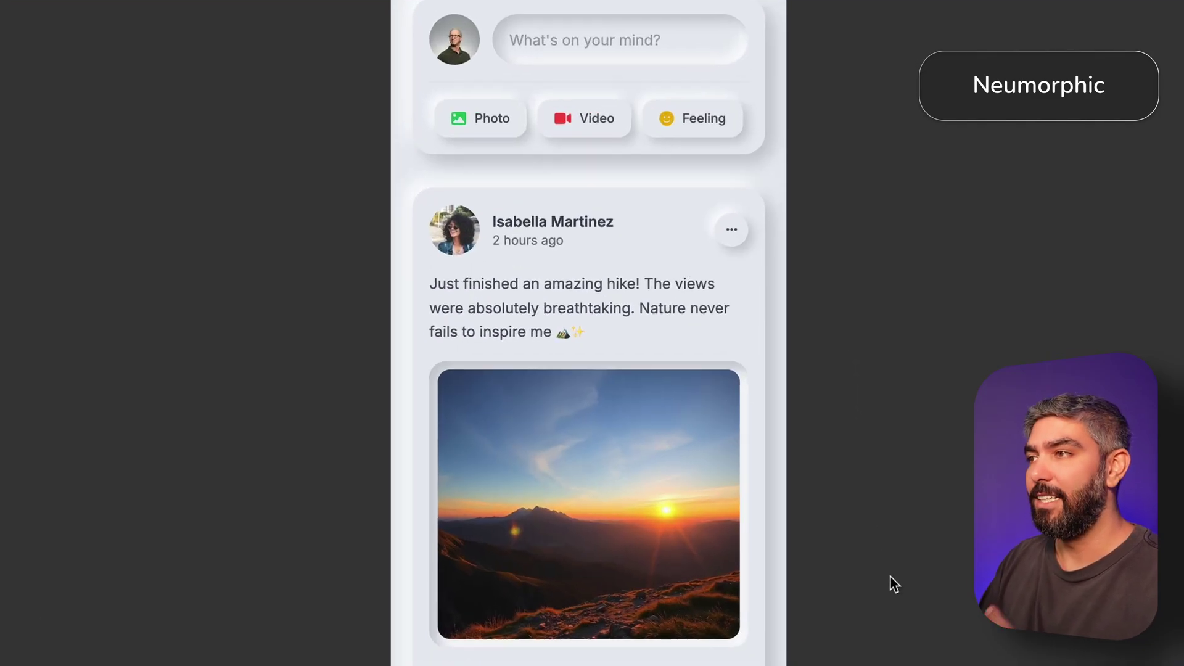
scroll(891, 576, down, 2)
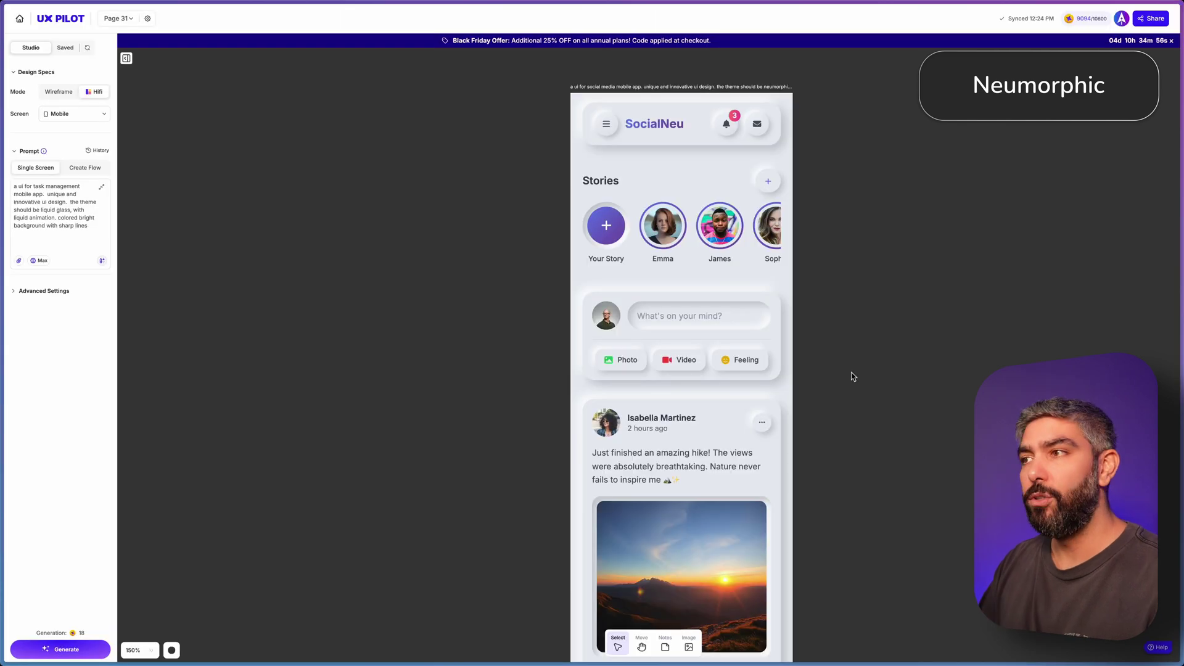
click(697, 286)
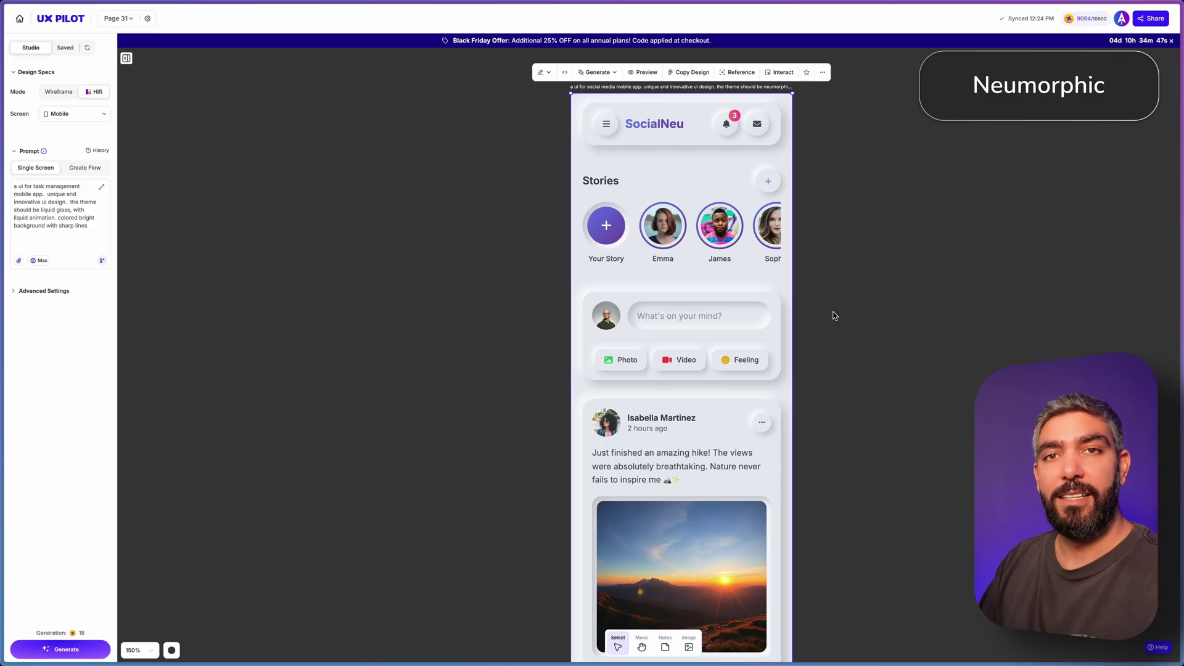
click(40, 260)
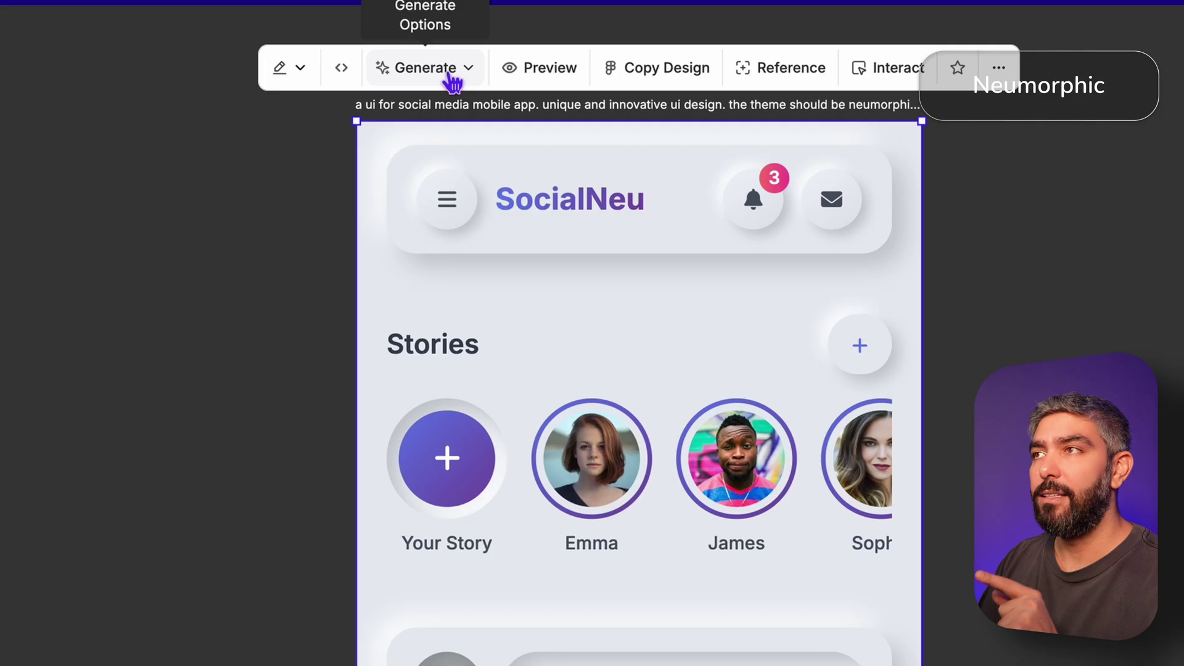
click(607, 73)
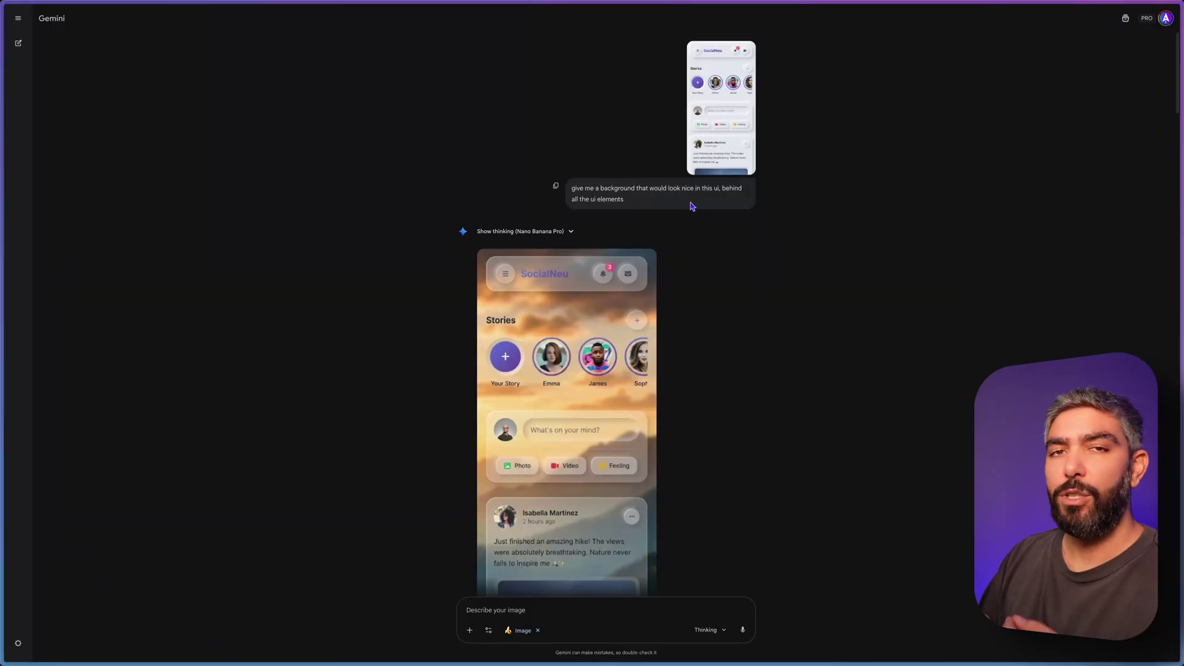
Scroll past the background and icon-set images and enlarge the claymorphic assets-page image.
scroll(766, 344, down, 4)
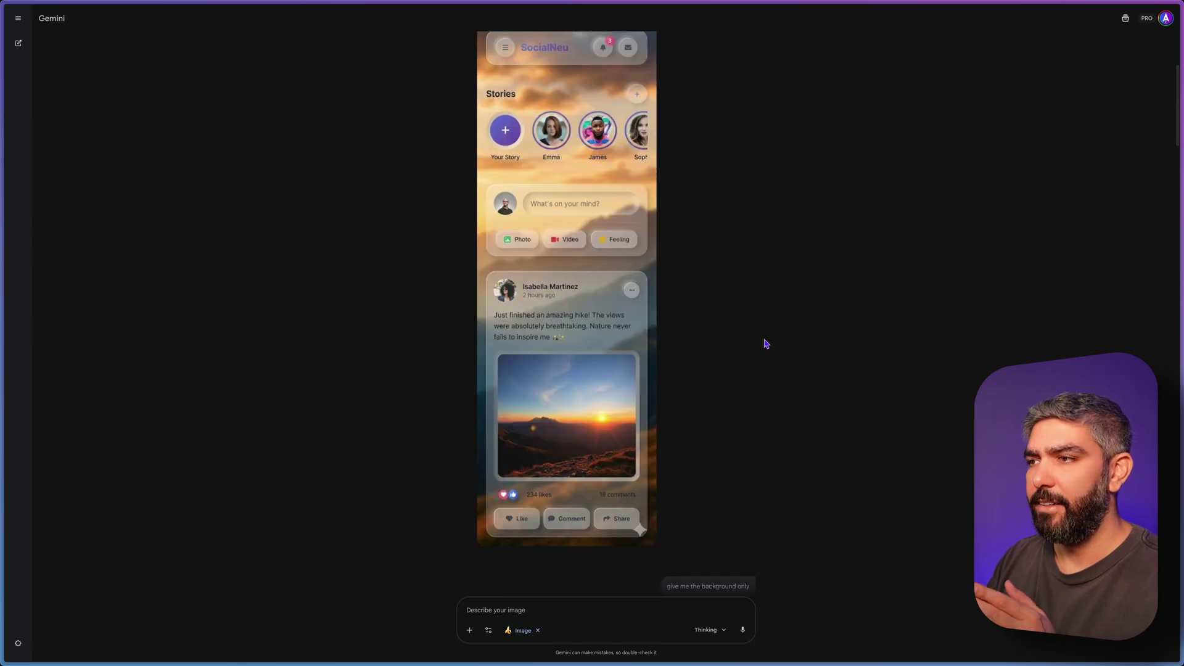
scroll(766, 344, down, 20)
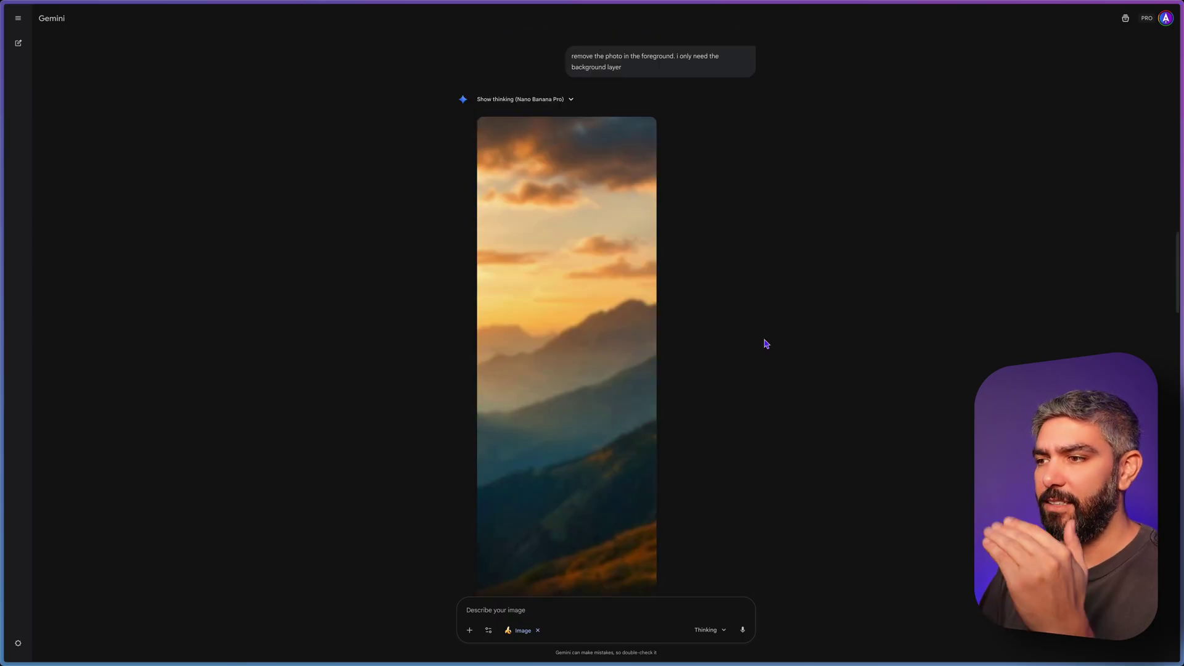
scroll(766, 343, down, 1)
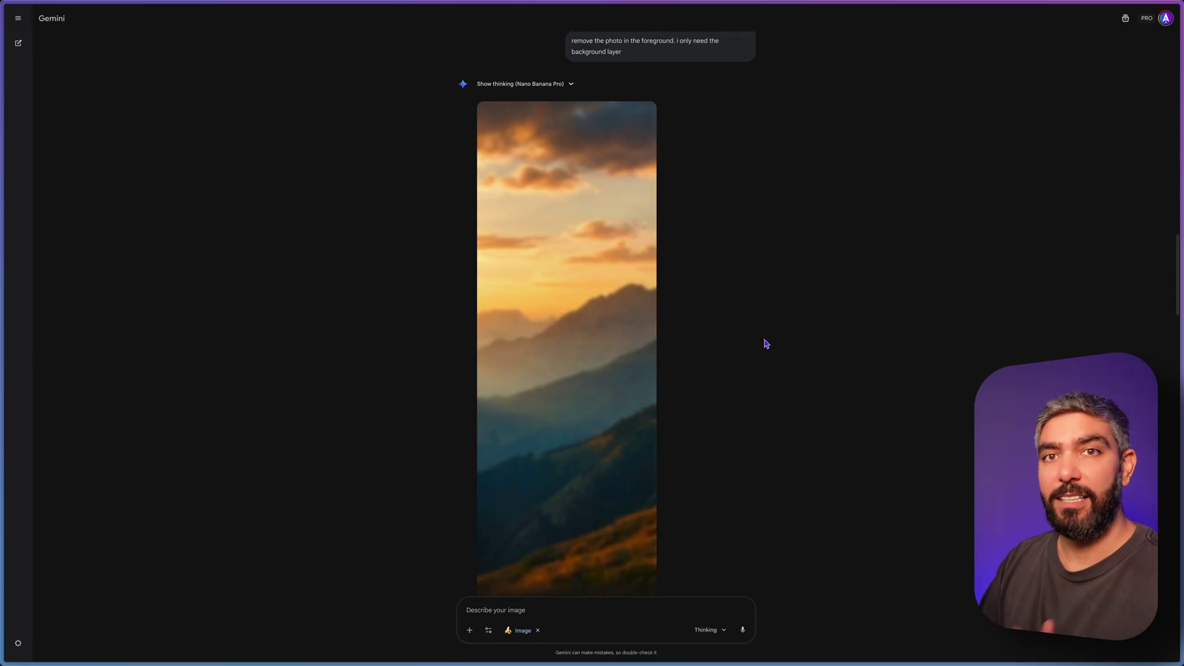
scroll(766, 344, down, 10)
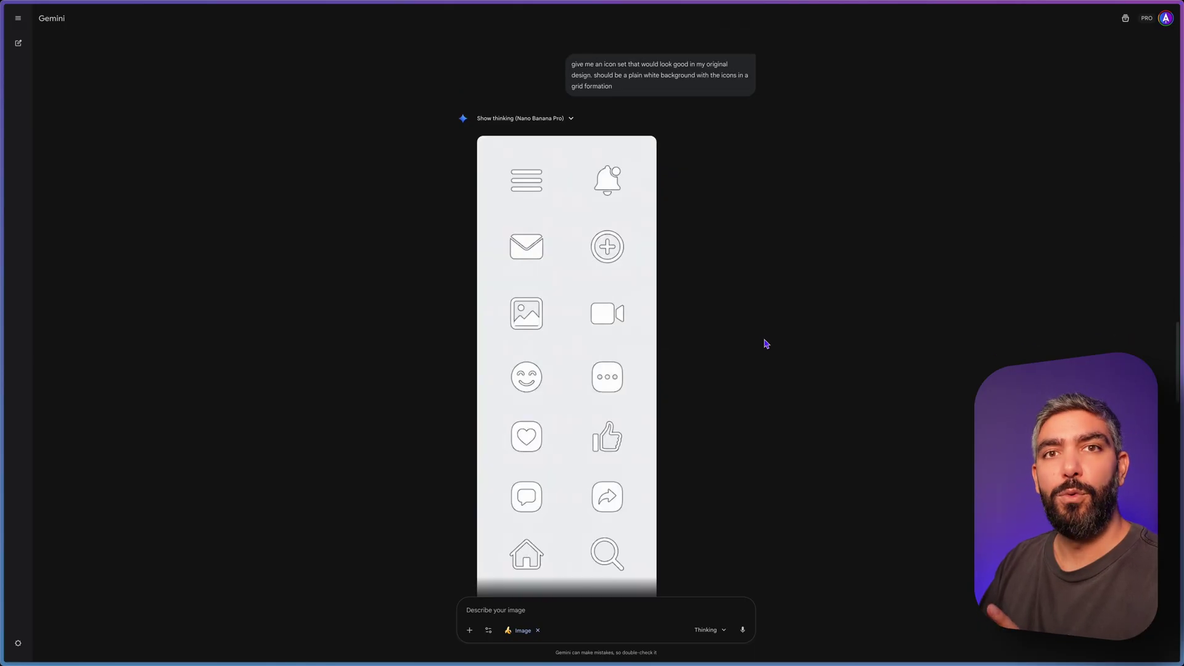
scroll(766, 344, down, 15)
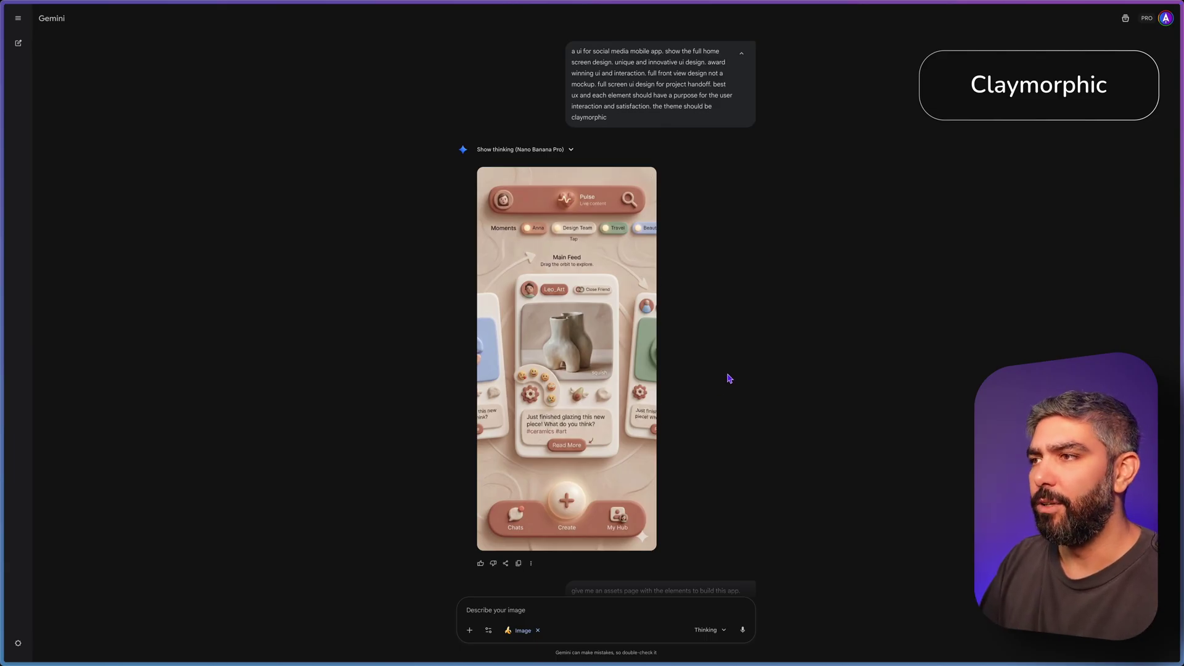
scroll(730, 378, down, 5)
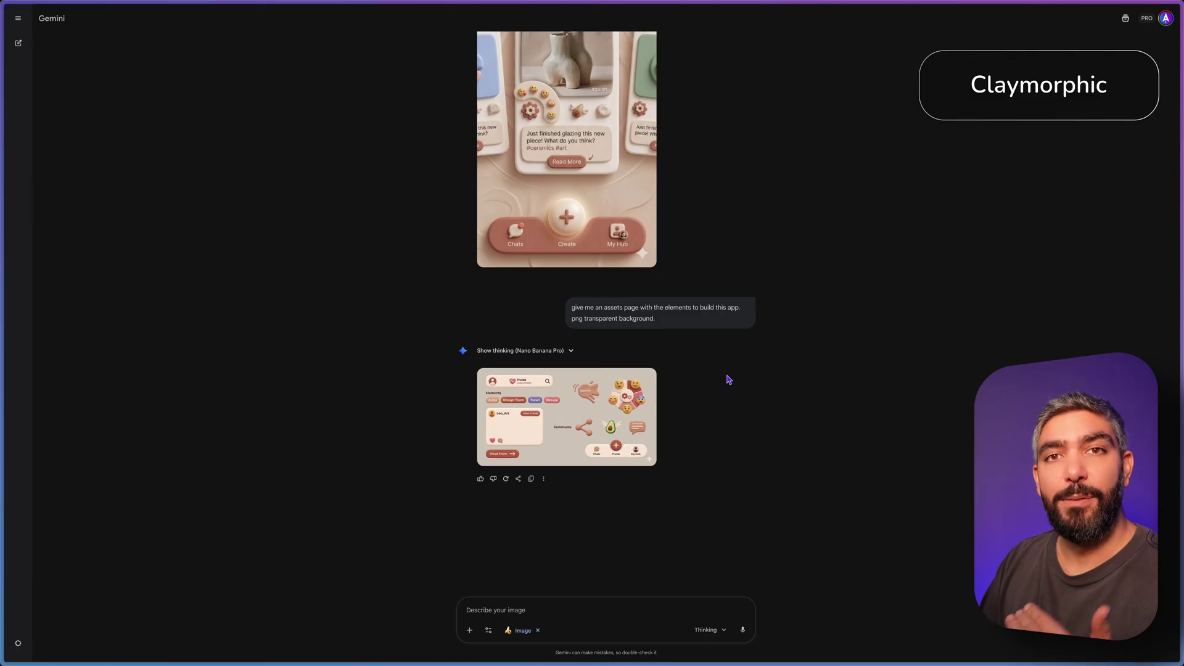
click(631, 406)
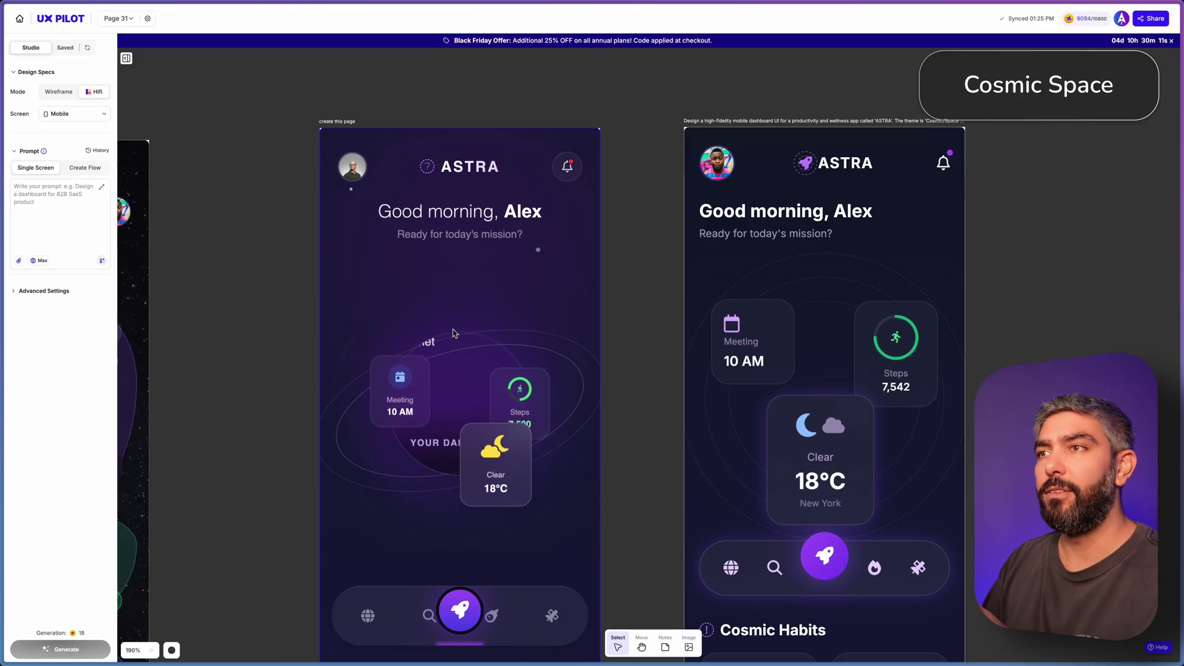
Close Previous prompts, select the original ASTRA screen, and show its Global, Section and Manual Edit modes.
scroll(598, 404, down, 3)
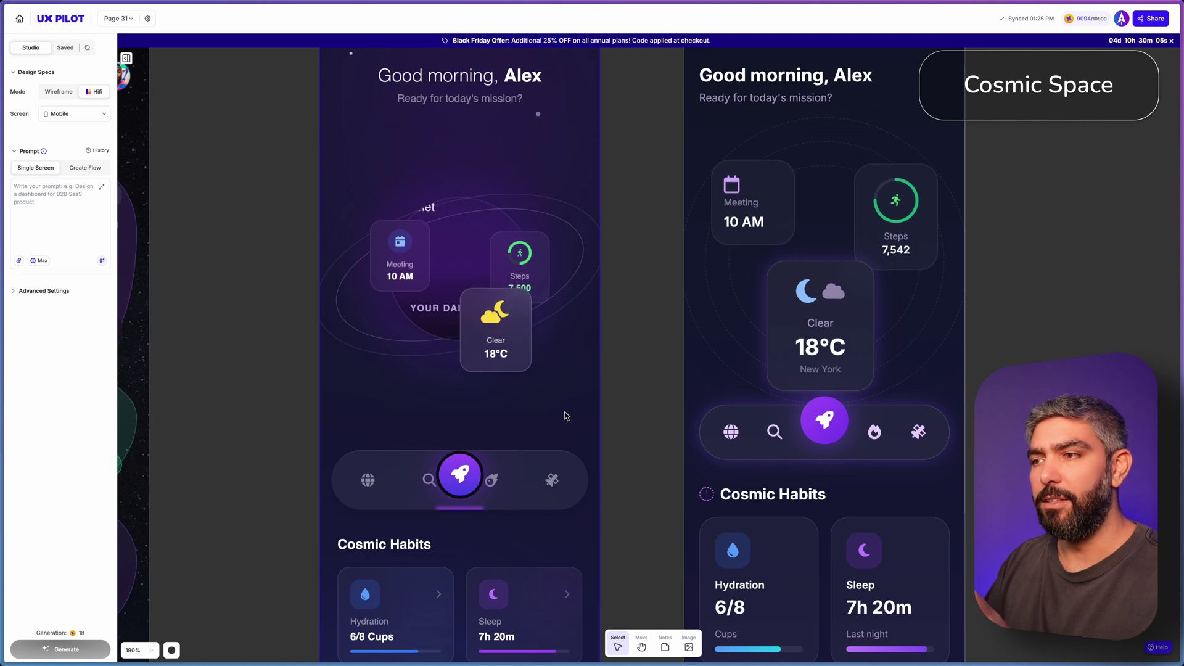
scroll(586, 404, up, 4)
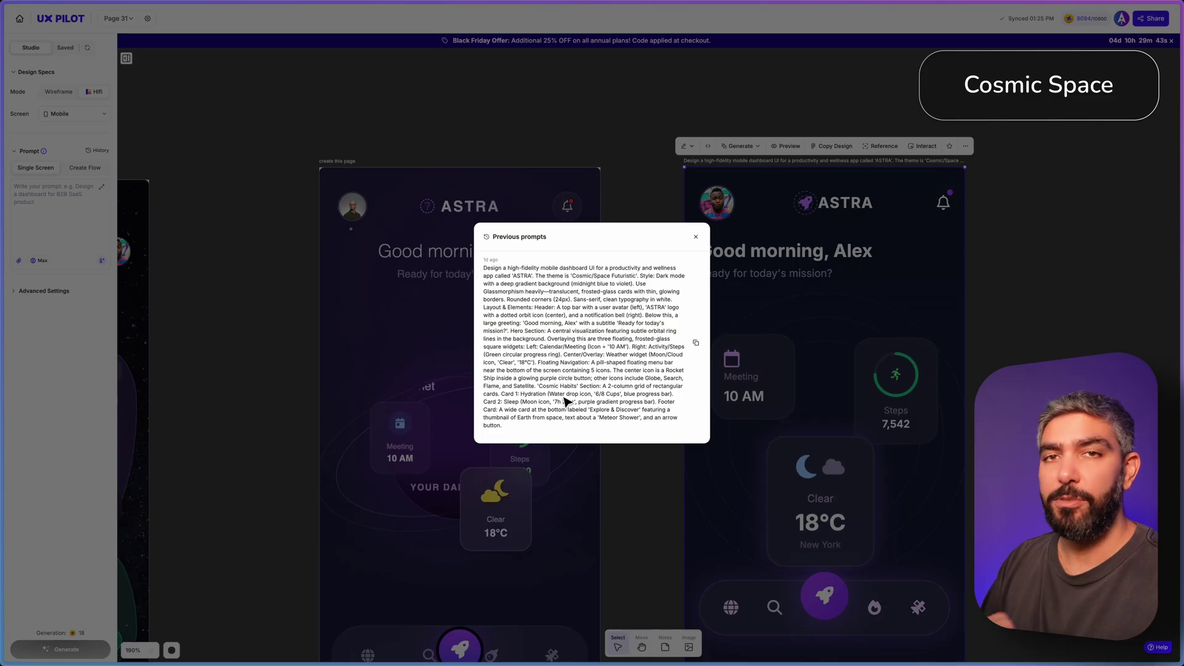
click(697, 237)
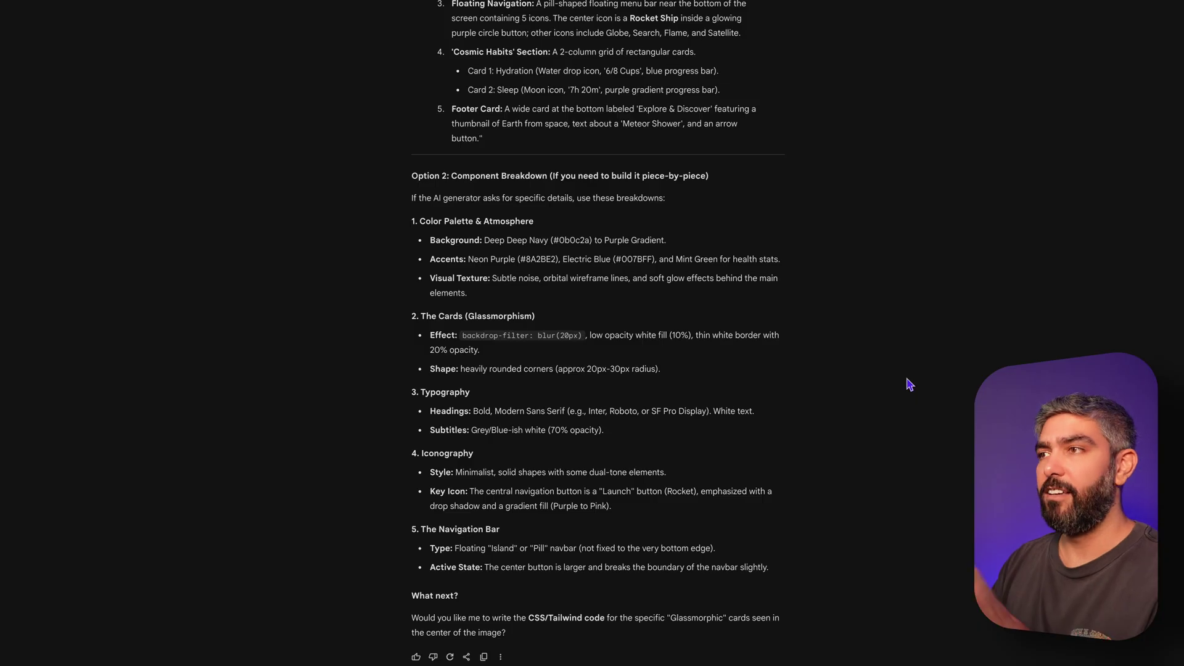
scroll(833, 383, up, 10)
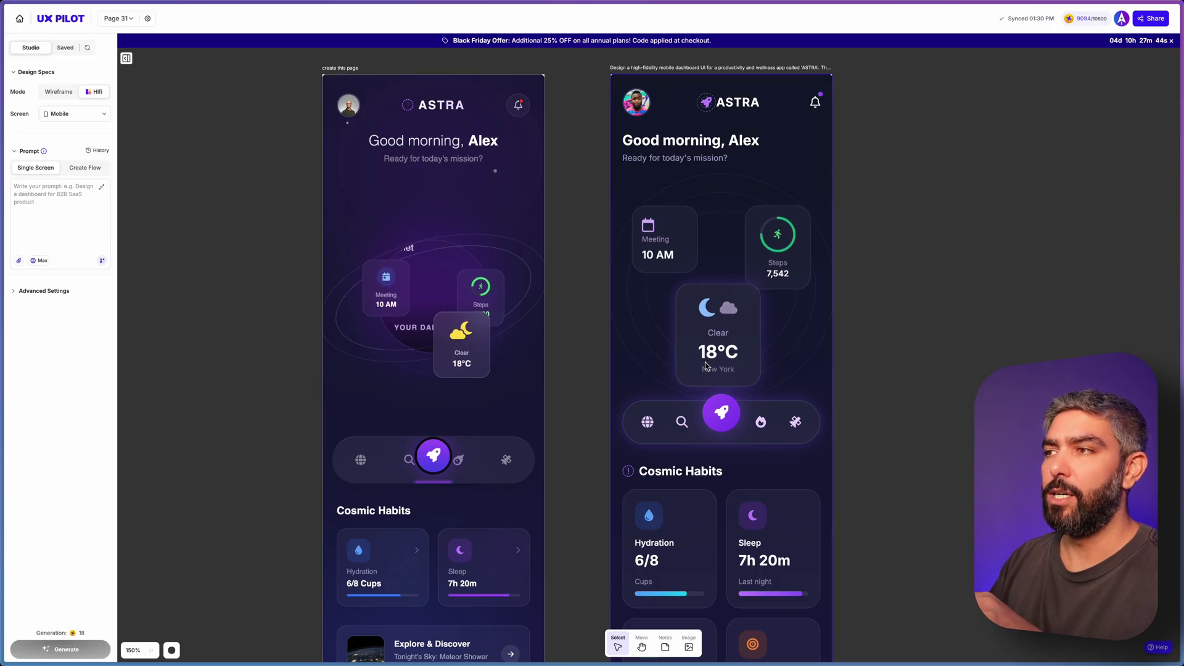
scroll(802, 385, up, 1)
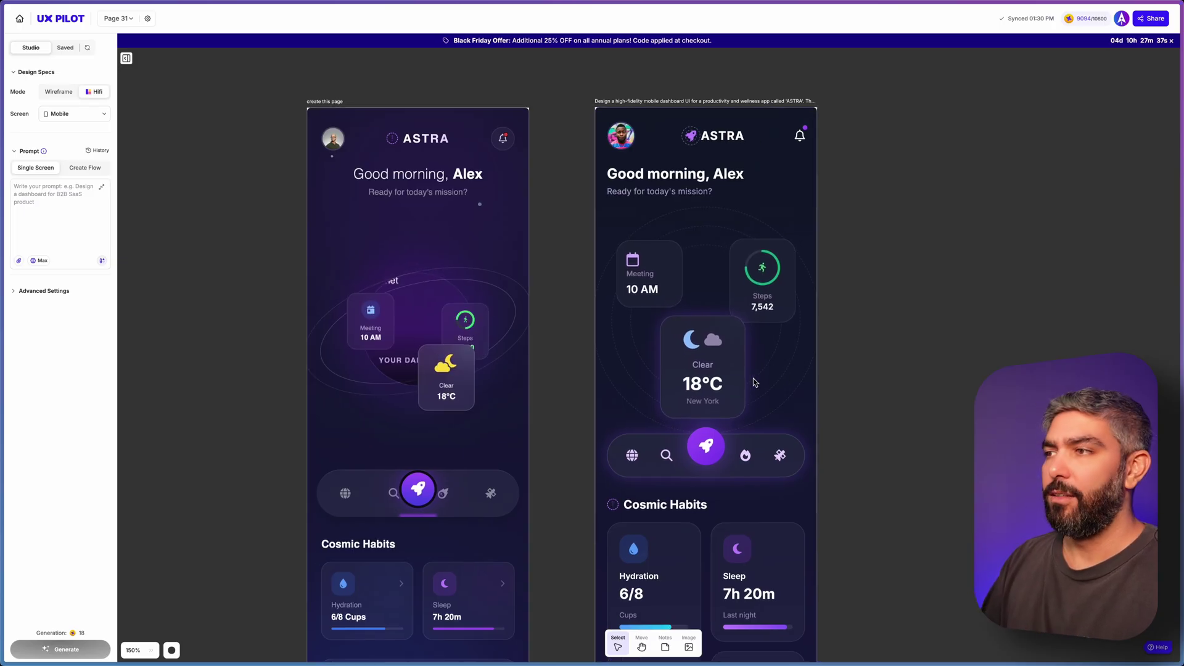
click(757, 379)
click(568, 86)
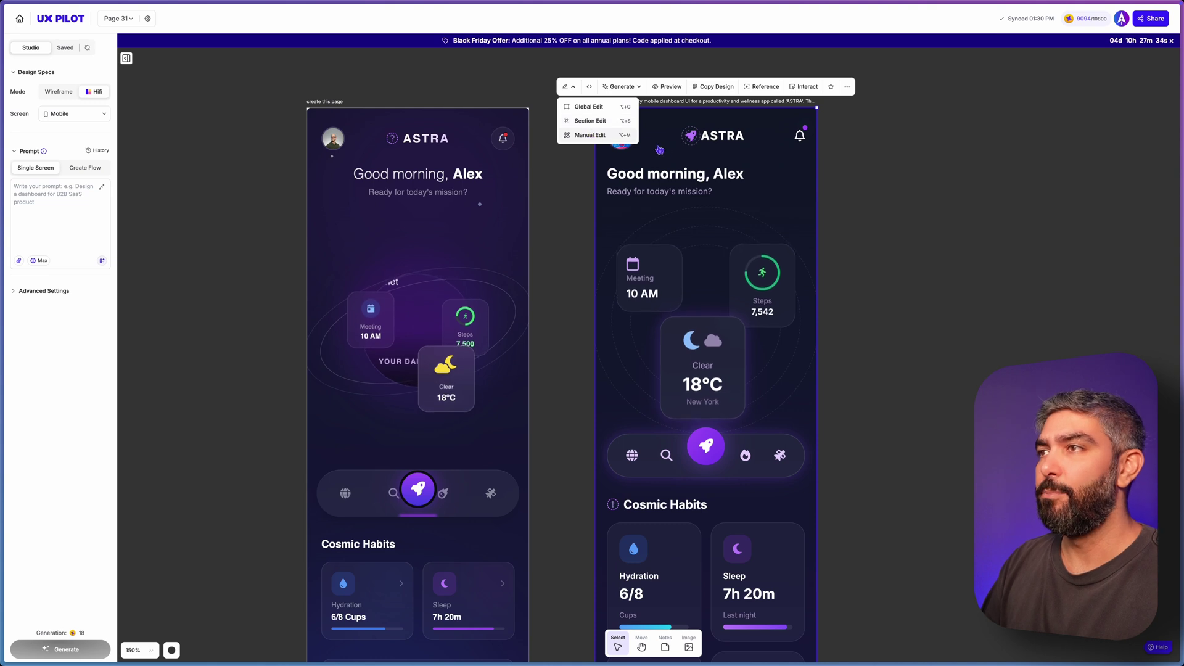
Manually edit the ASTRA screen, selecting the weather card and showing its Position settings.
click(588, 135)
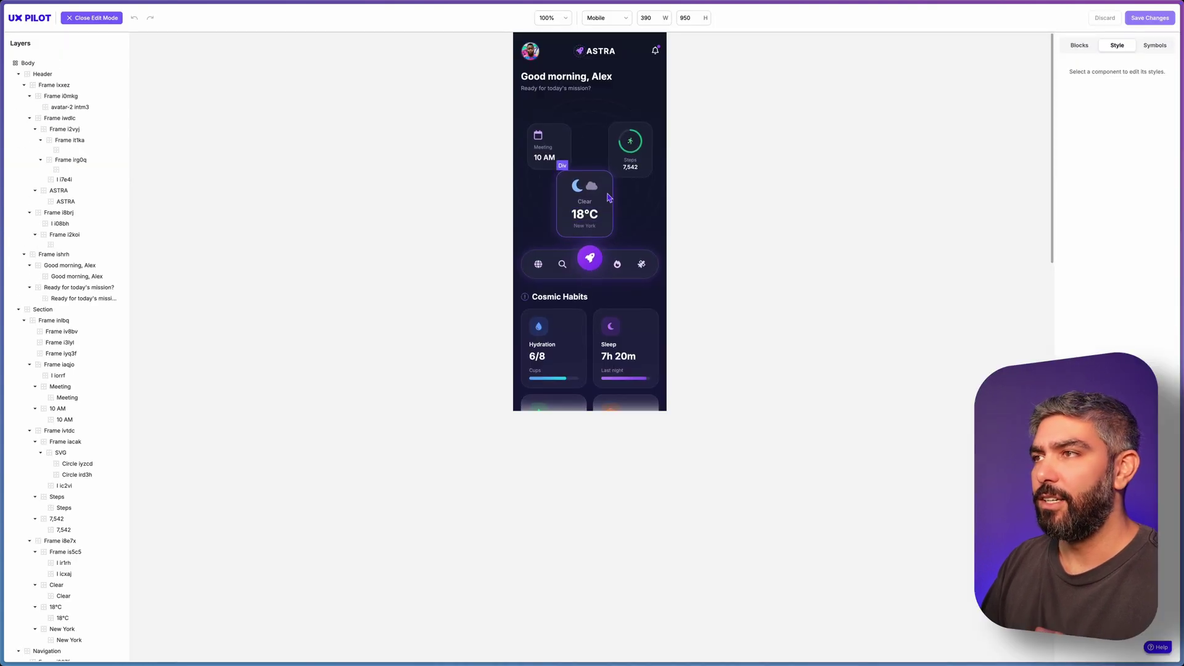
click(609, 197)
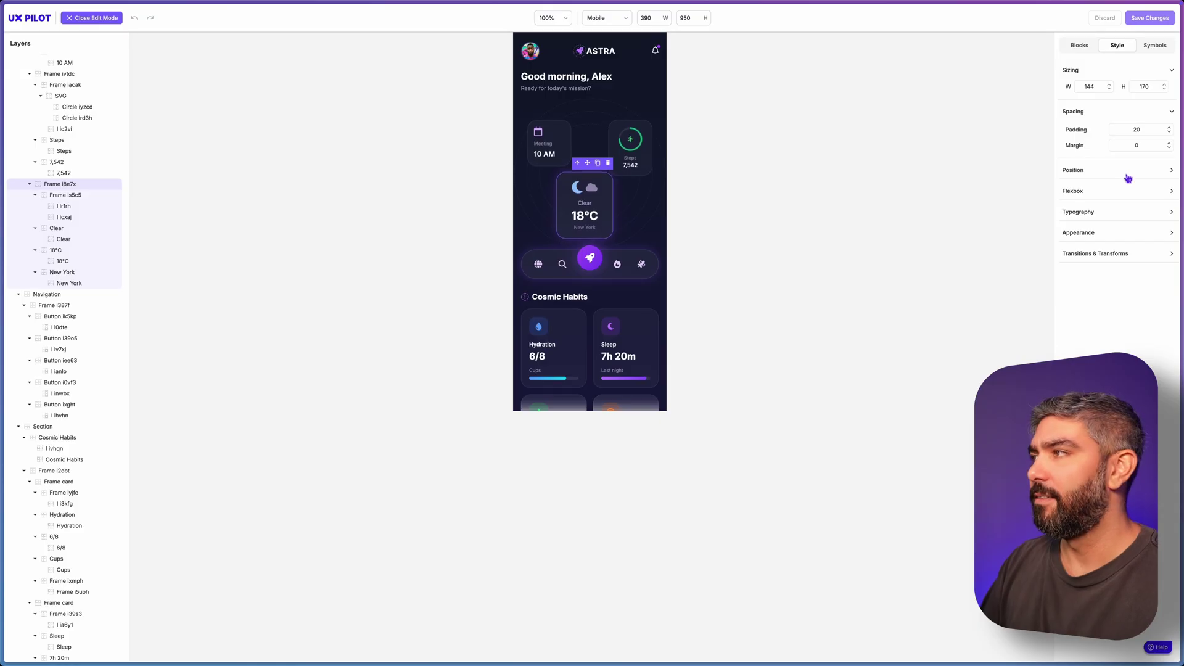
click(1128, 175)
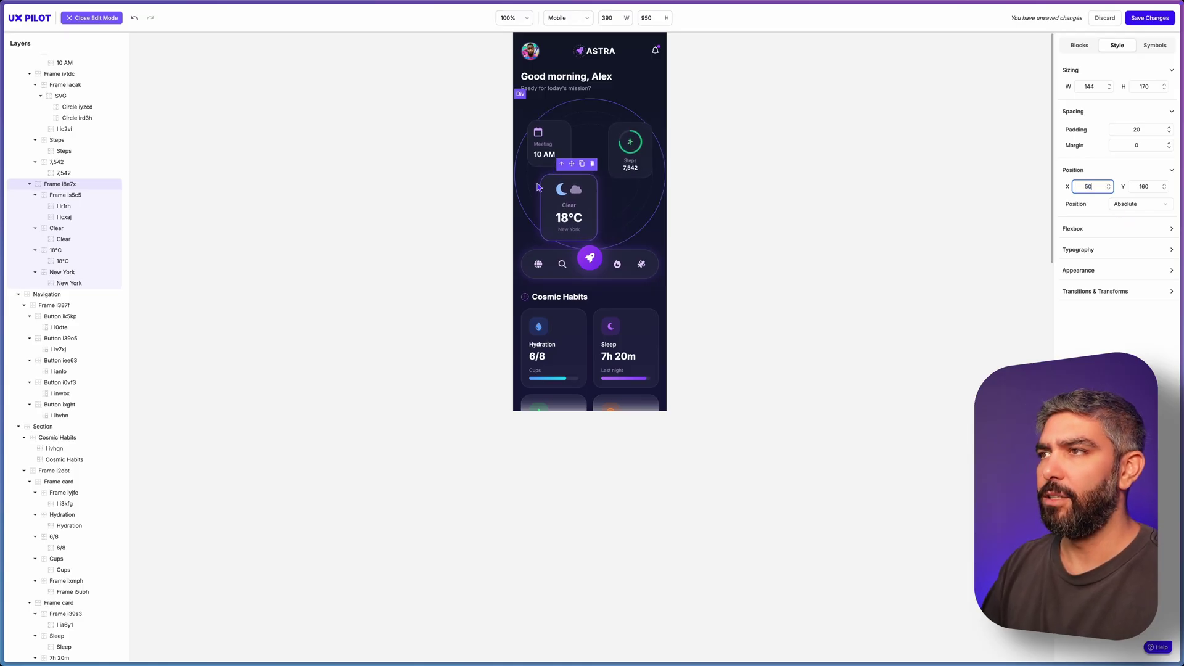
Save the weather card as a Symbol and place a copy over the Cosmic Habits cards.
click(1155, 45)
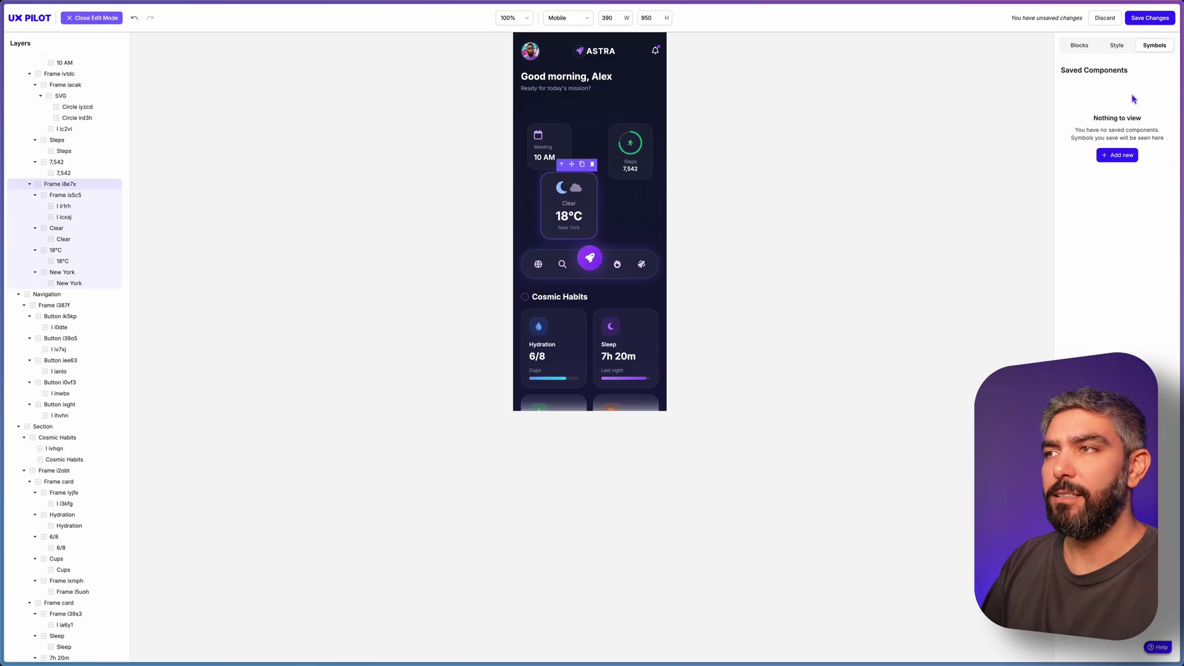
click(1126, 158)
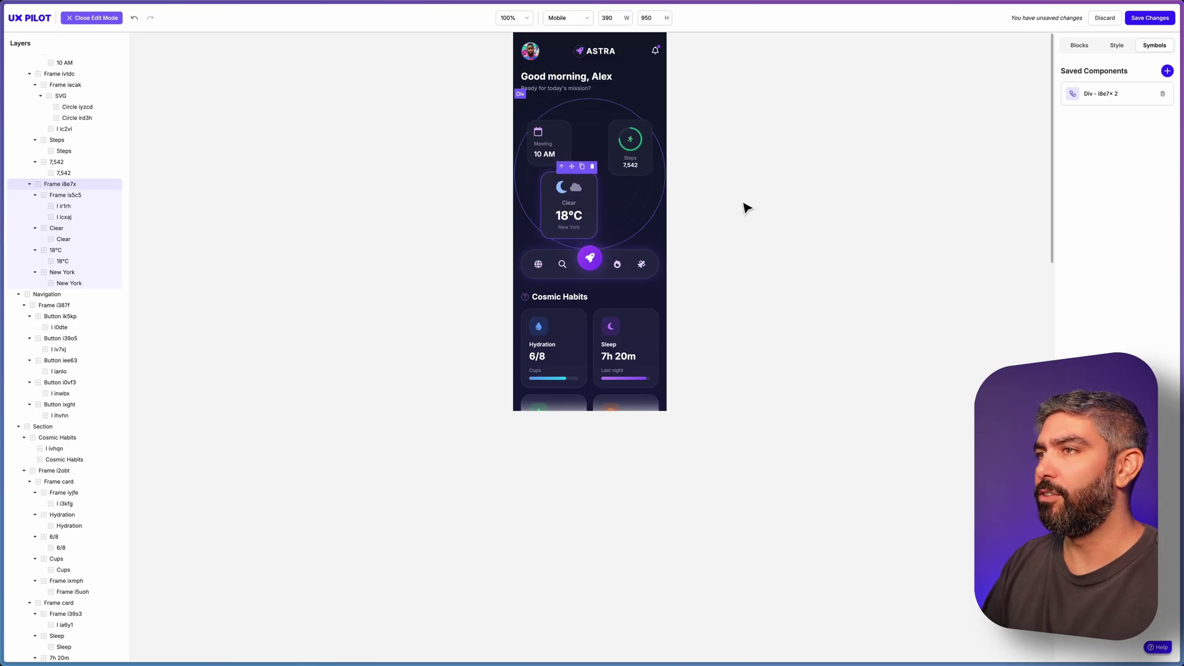
drag(1107, 97, 583, 344)
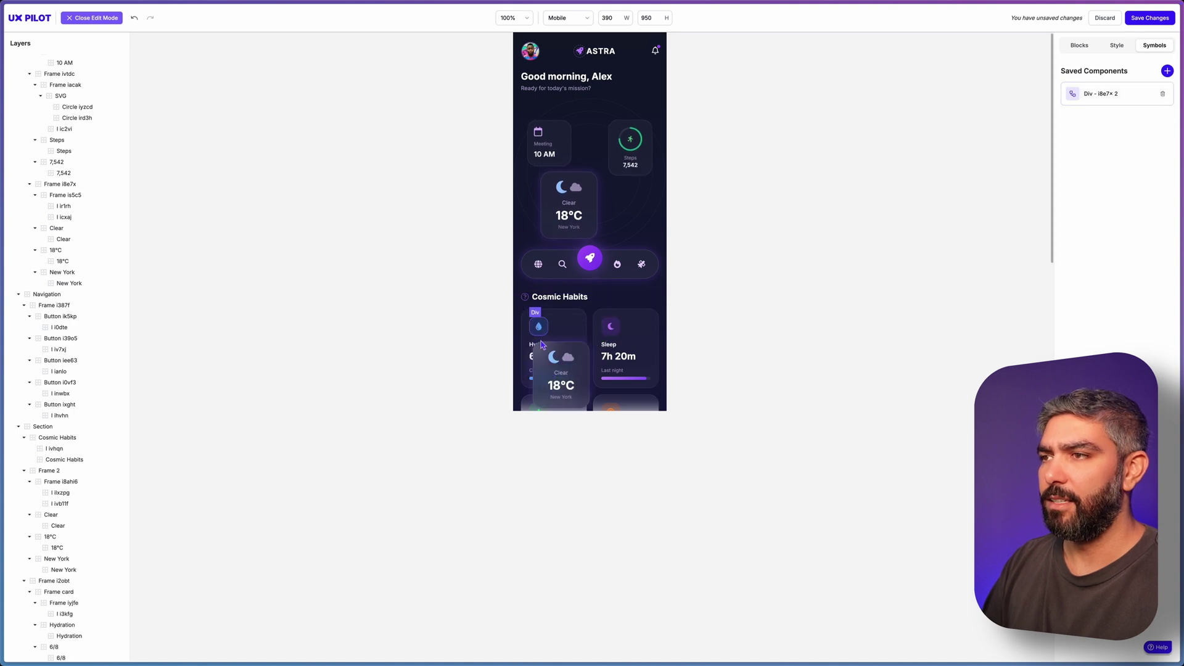
scroll(598, 277, down, 2)
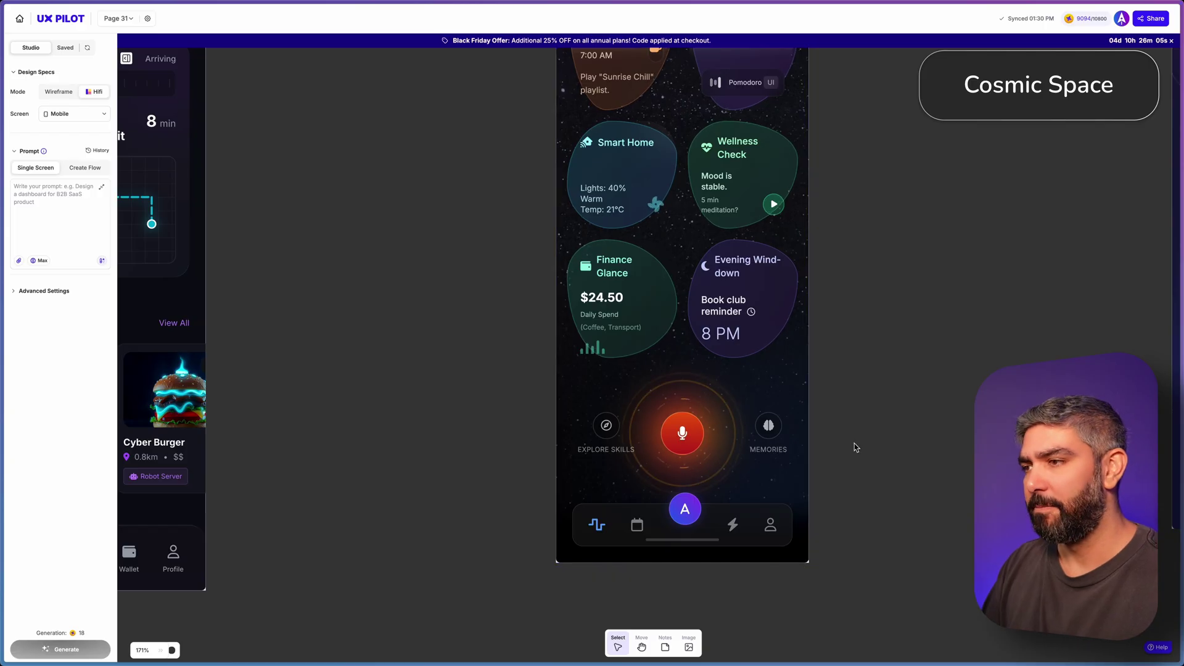
Review the Trailblaze feed down to the JAKE_EXTREME post and open its HTML source code.
scroll(855, 447, up, 5)
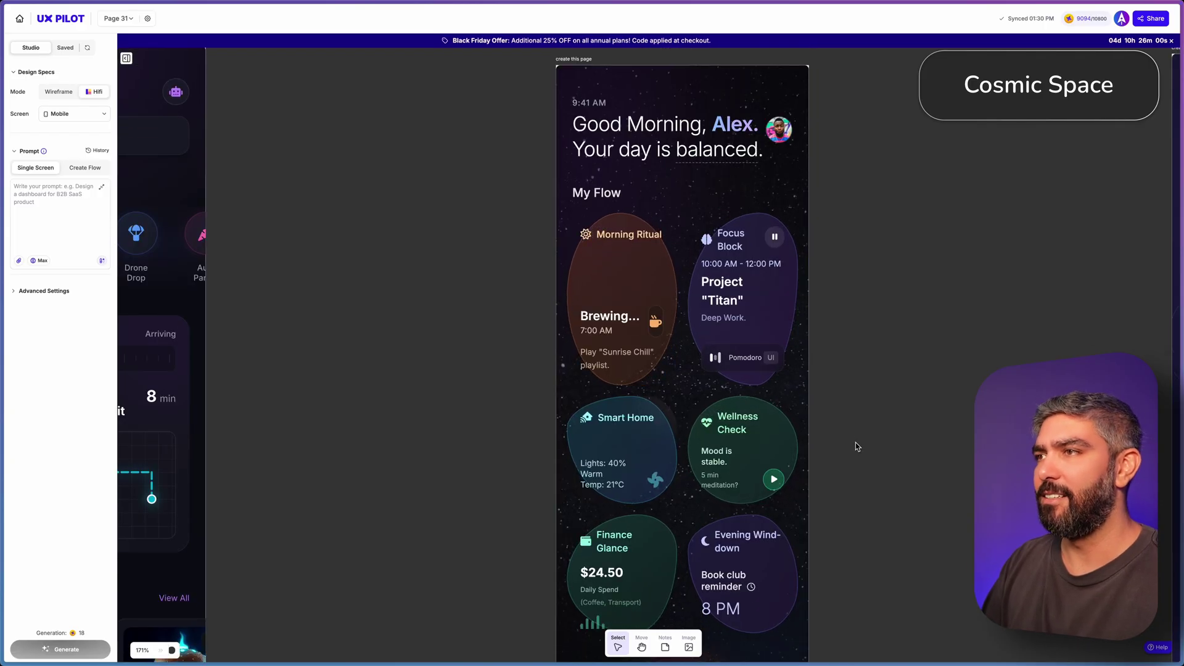
scroll(856, 442, down, 1)
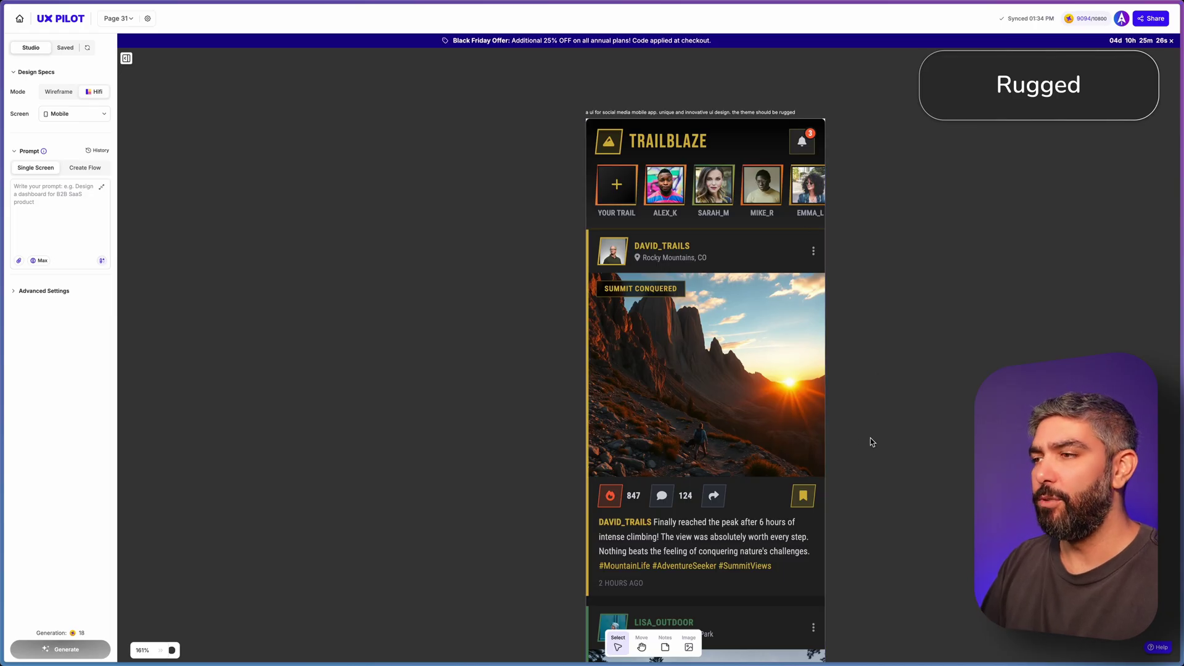
drag(864, 482, 869, 273)
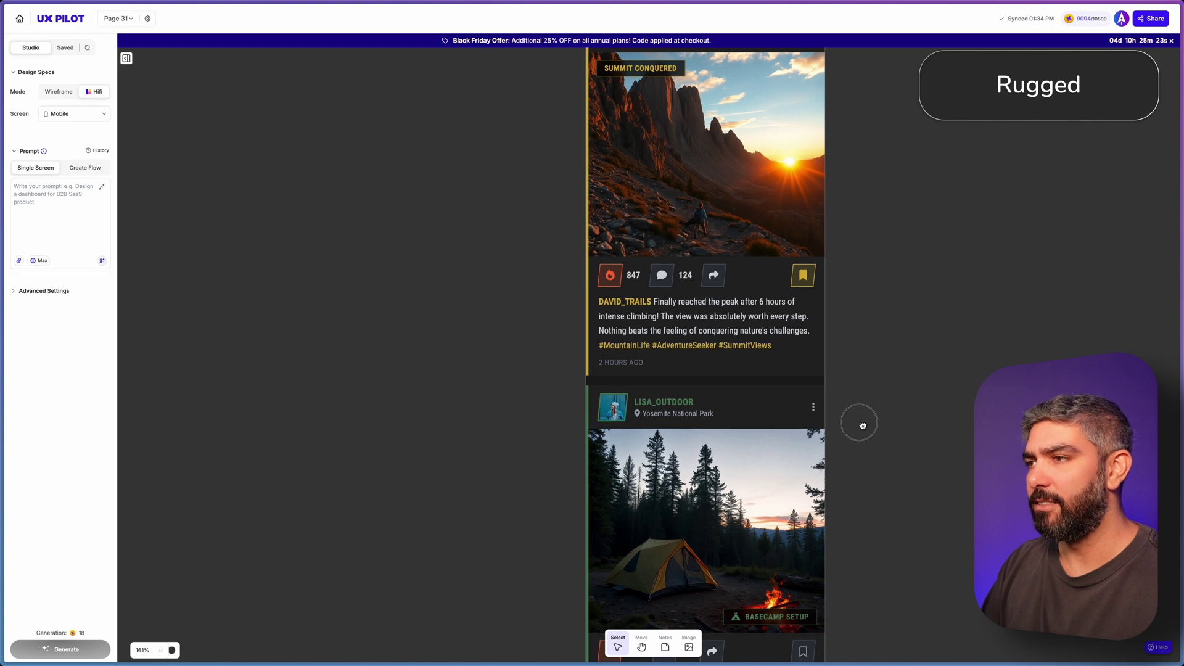
drag(863, 426, 867, 216)
drag(875, 436, 874, 208)
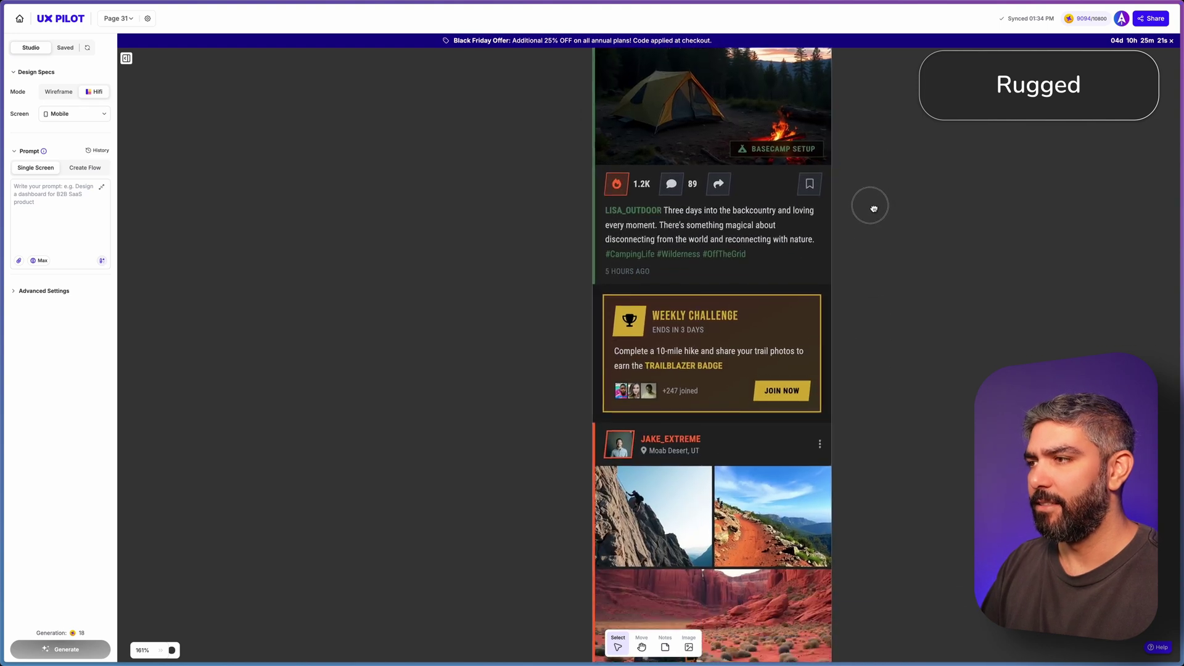
scroll(883, 364, down, 10)
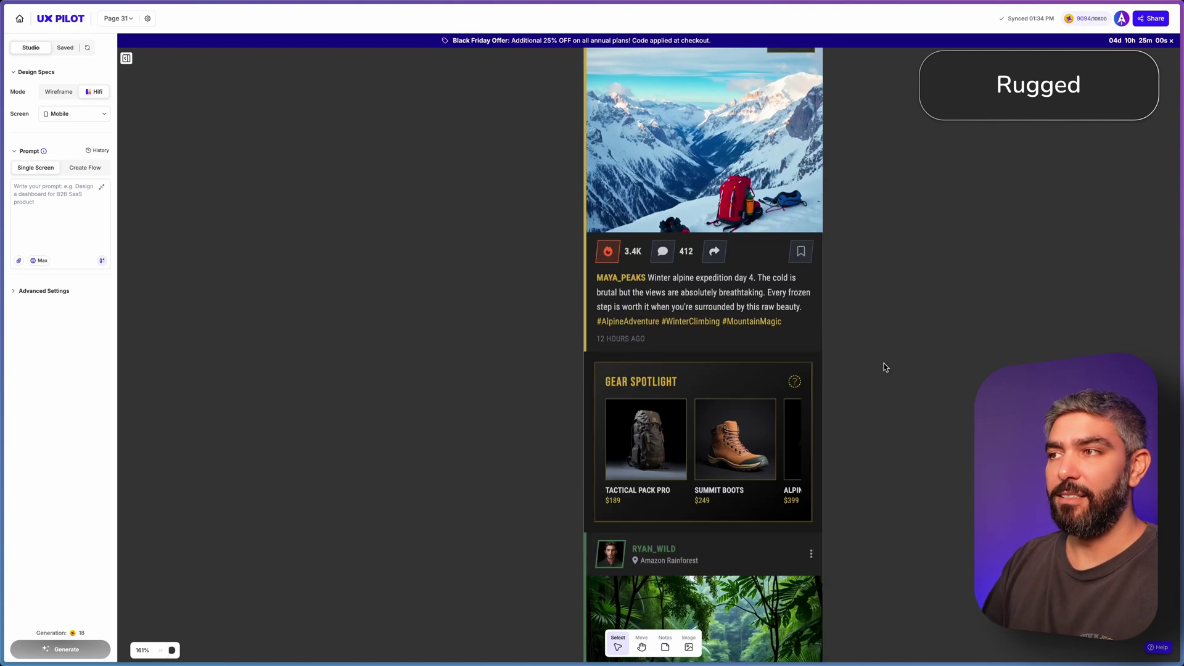
scroll(883, 368, down, 8)
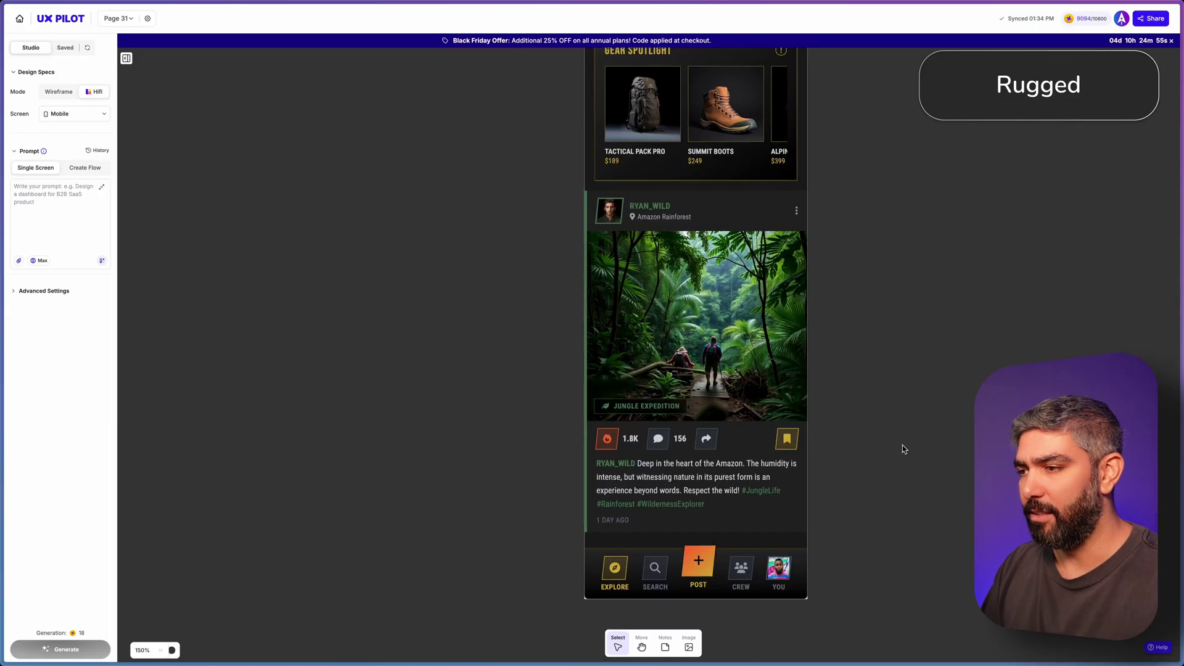
scroll(904, 449, up, 3)
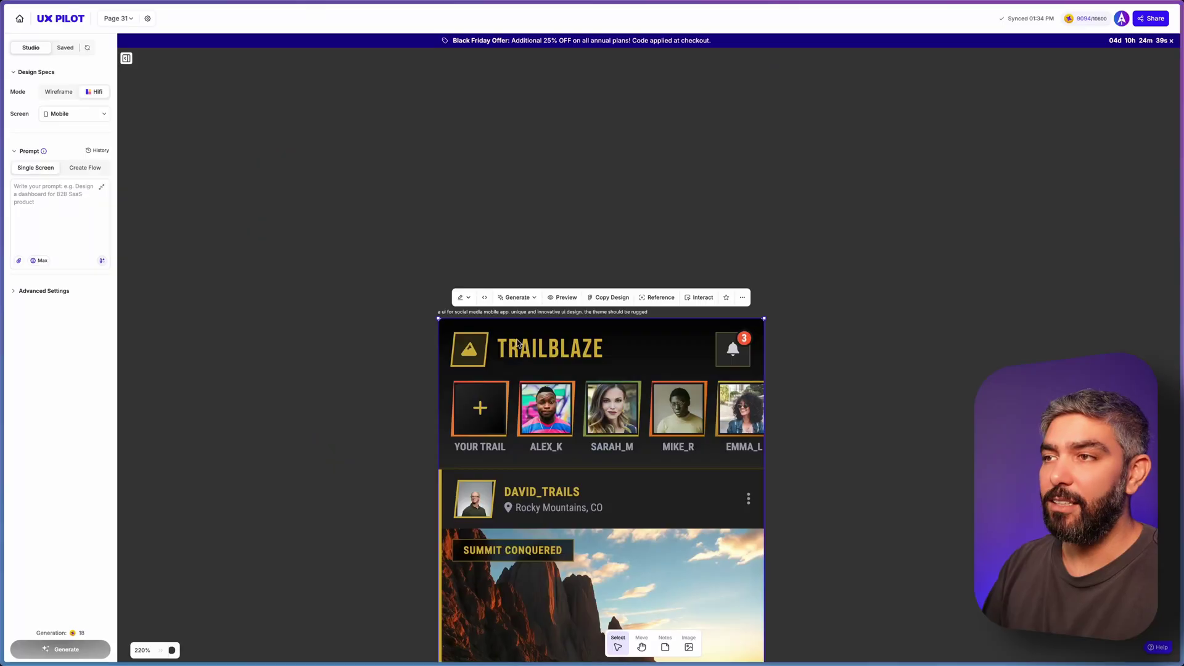
click(485, 298)
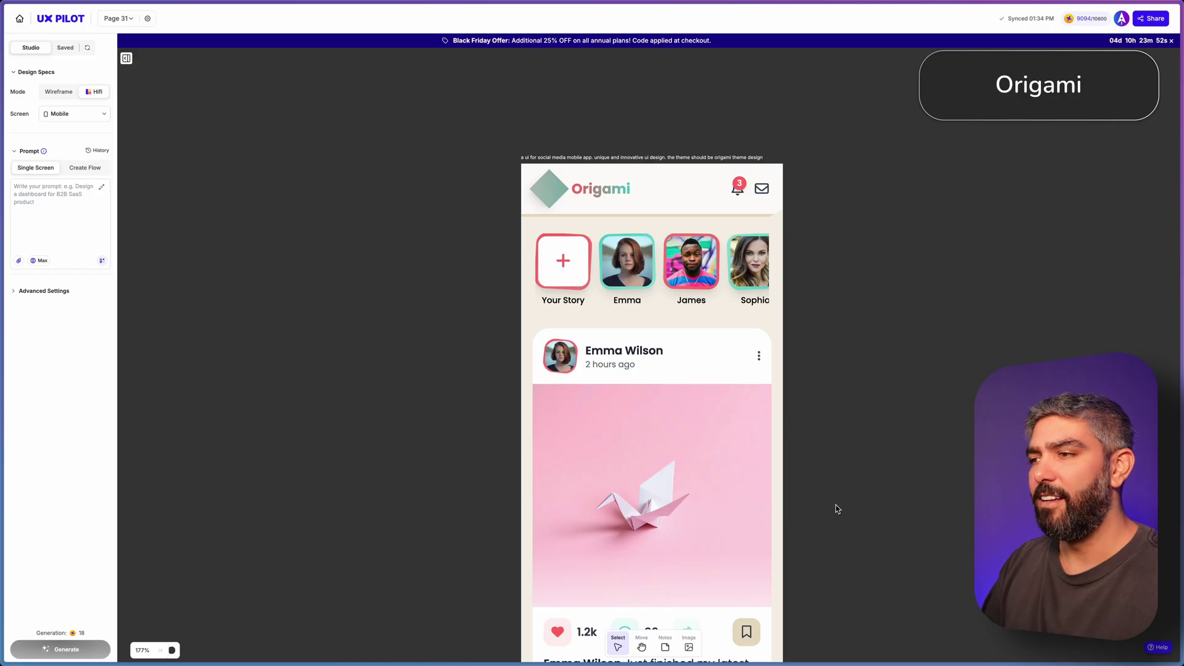
Scroll through the origami feed to review the paper-crane post details.
drag(838, 531, 863, 349)
scroll(863, 349, down, 6)
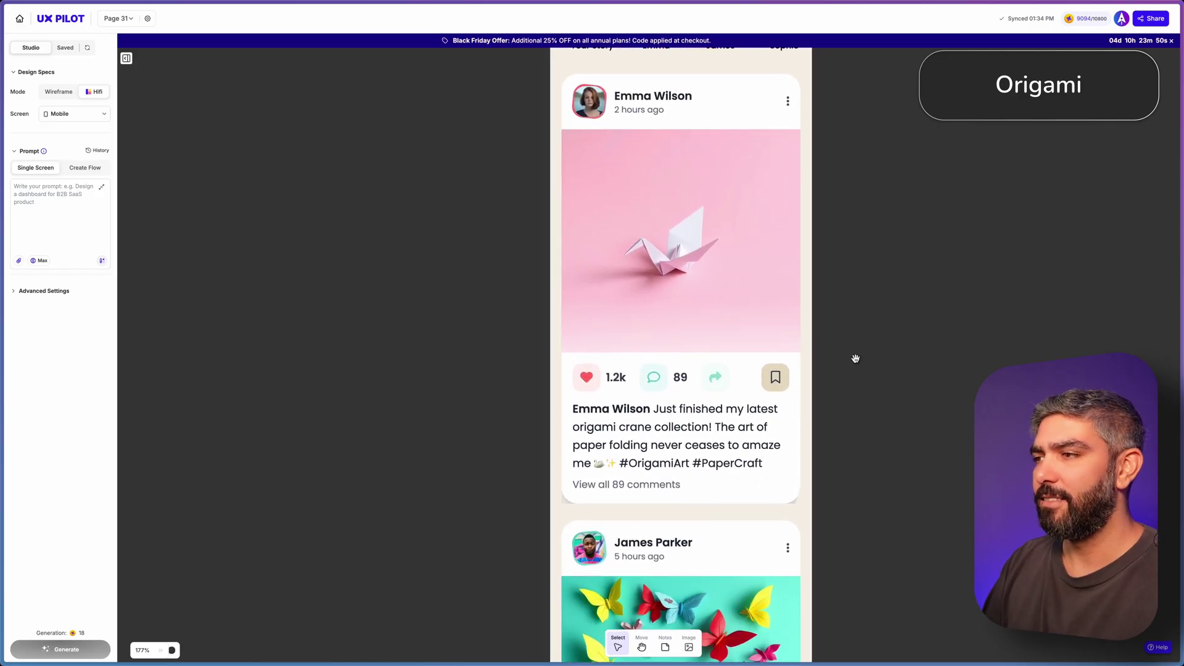
scroll(850, 516, down, 5)
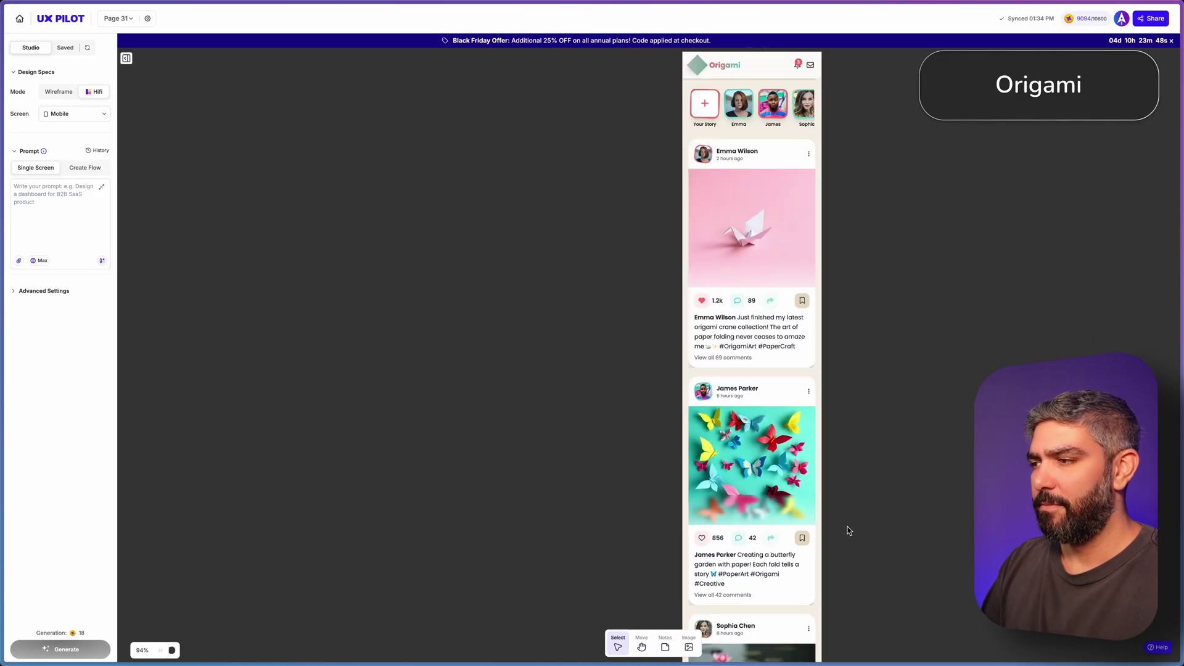
scroll(851, 409, down, 10)
scroll(952, 565, up, 5)
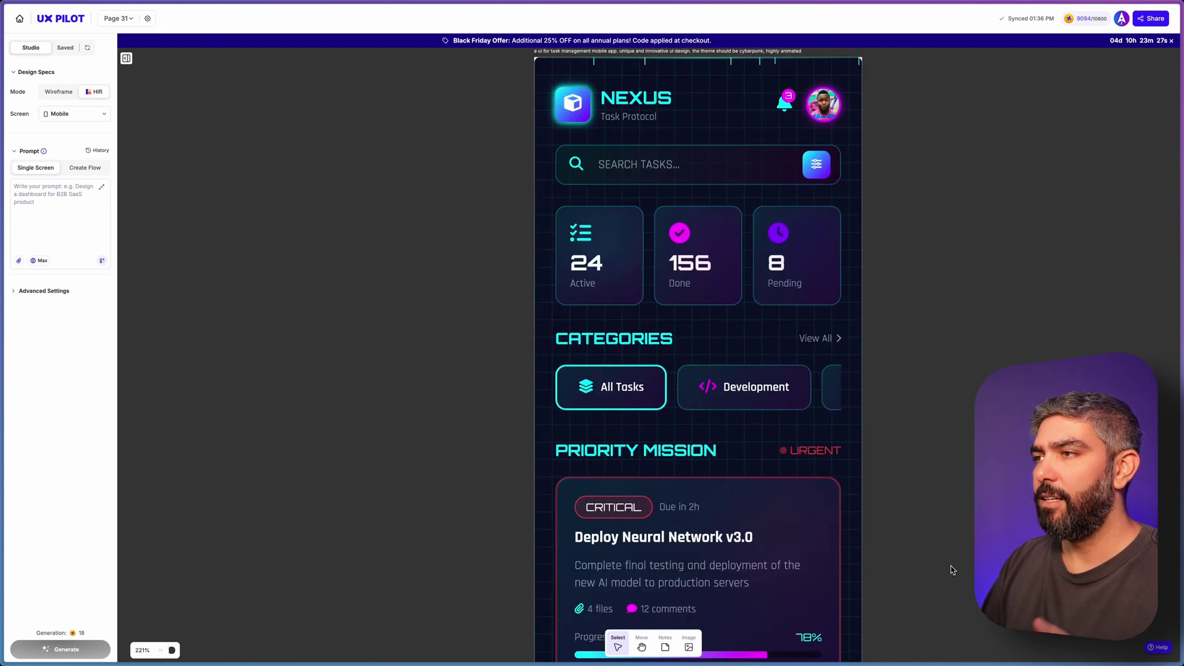
scroll(953, 570, up, 3)
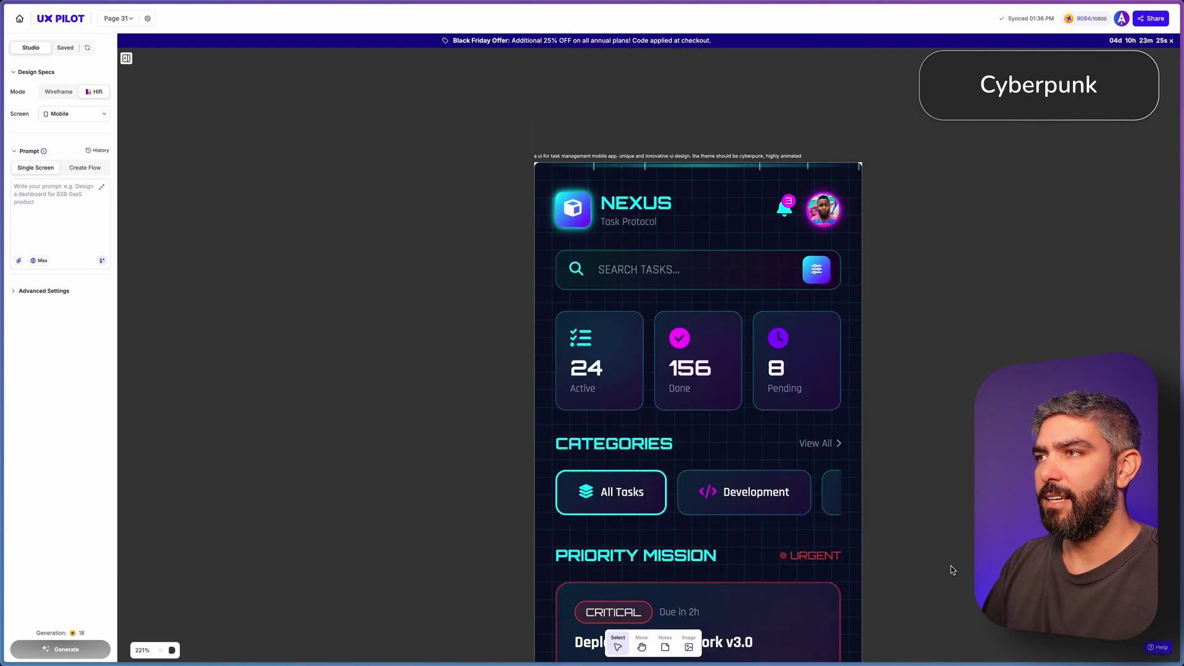
Inspect the cyberpunk Nexus task-management screen, zooming out to see it whole.
scroll(953, 570, down, 1)
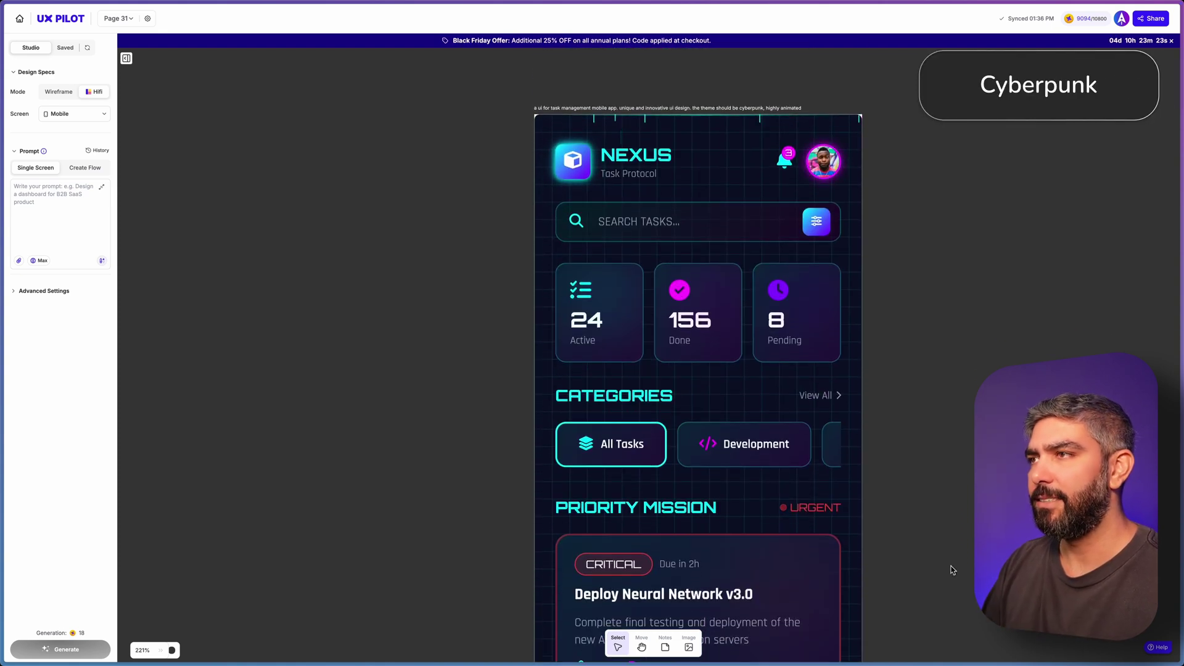
scroll(953, 570, down, 2)
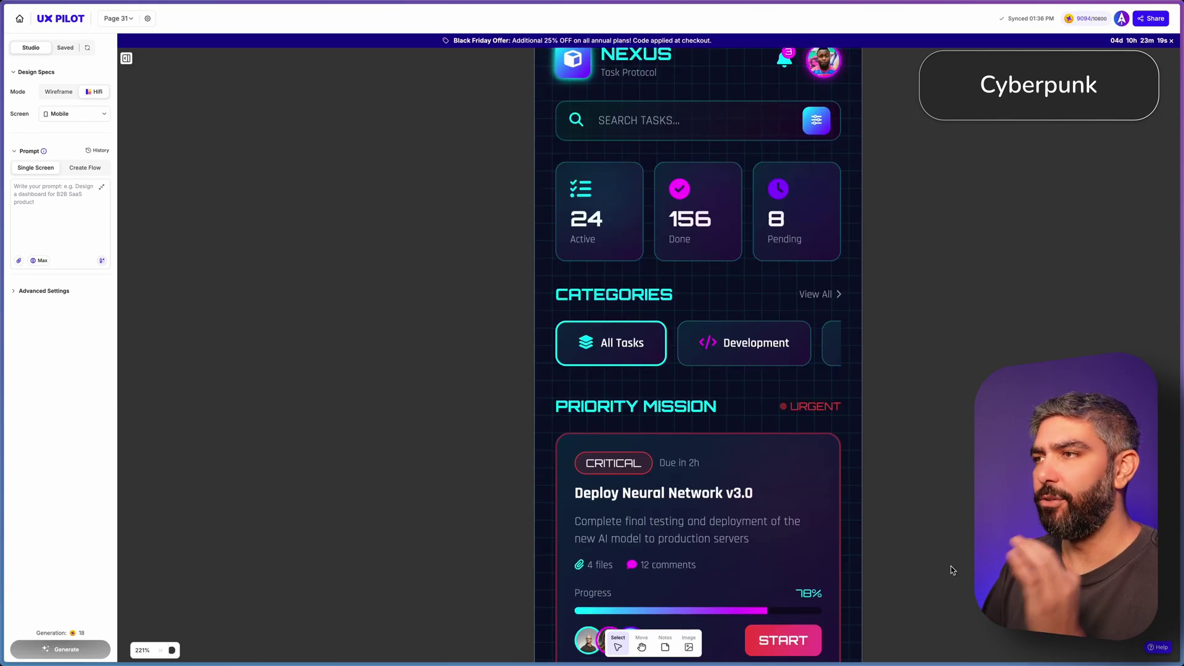
key(shift+1)
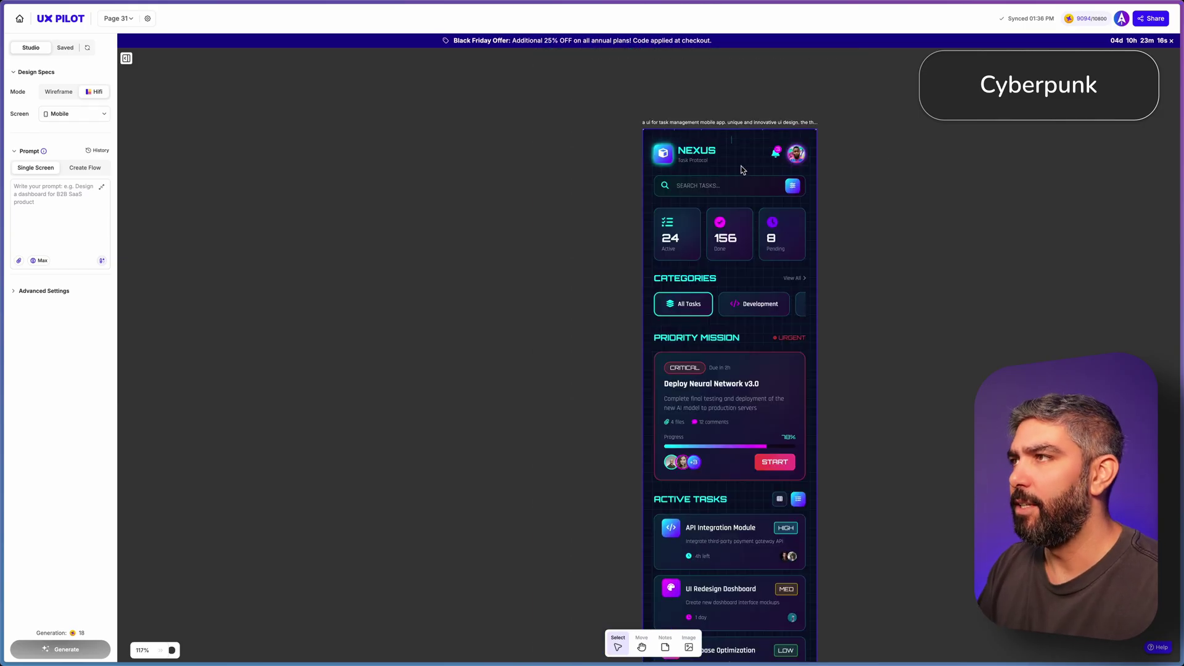
scroll(785, 350, down, 2)
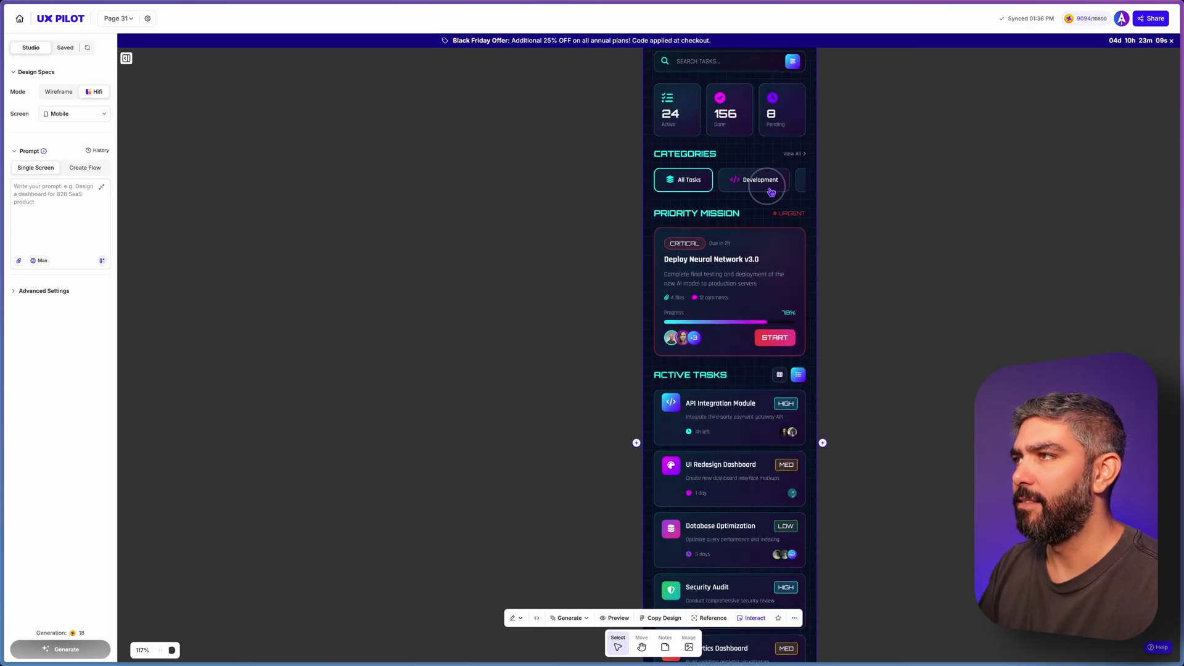
scroll(833, 502, up, 5)
scroll(835, 505, up, 3)
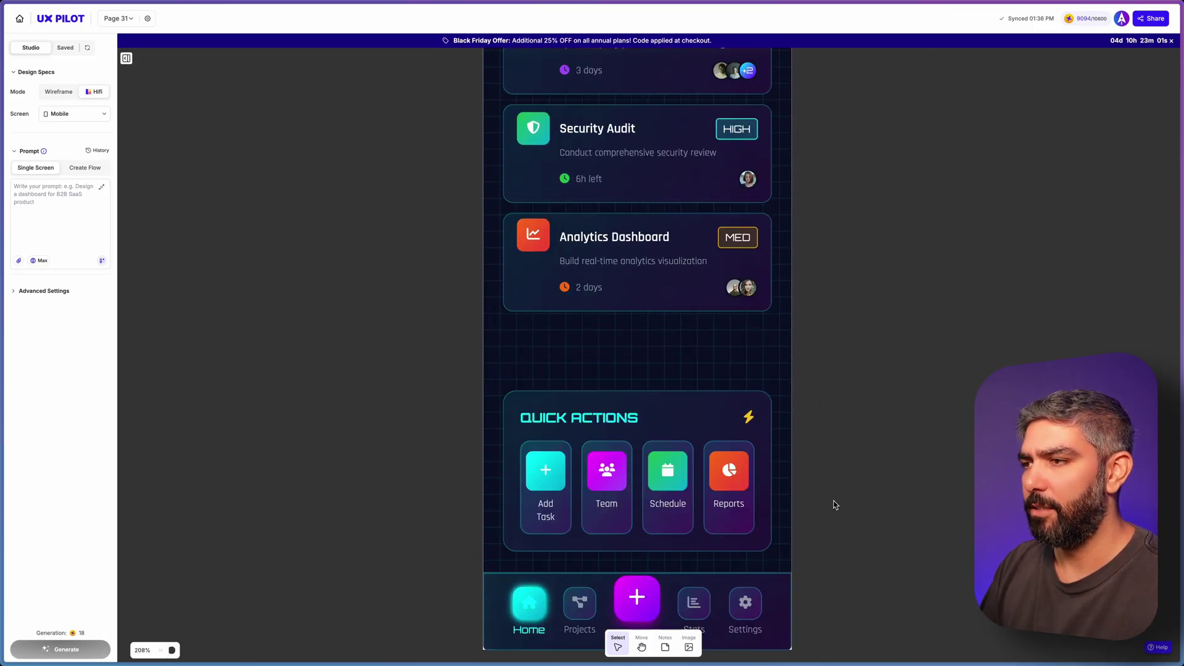
scroll(833, 502, down, 2)
scroll(827, 449, down, 5)
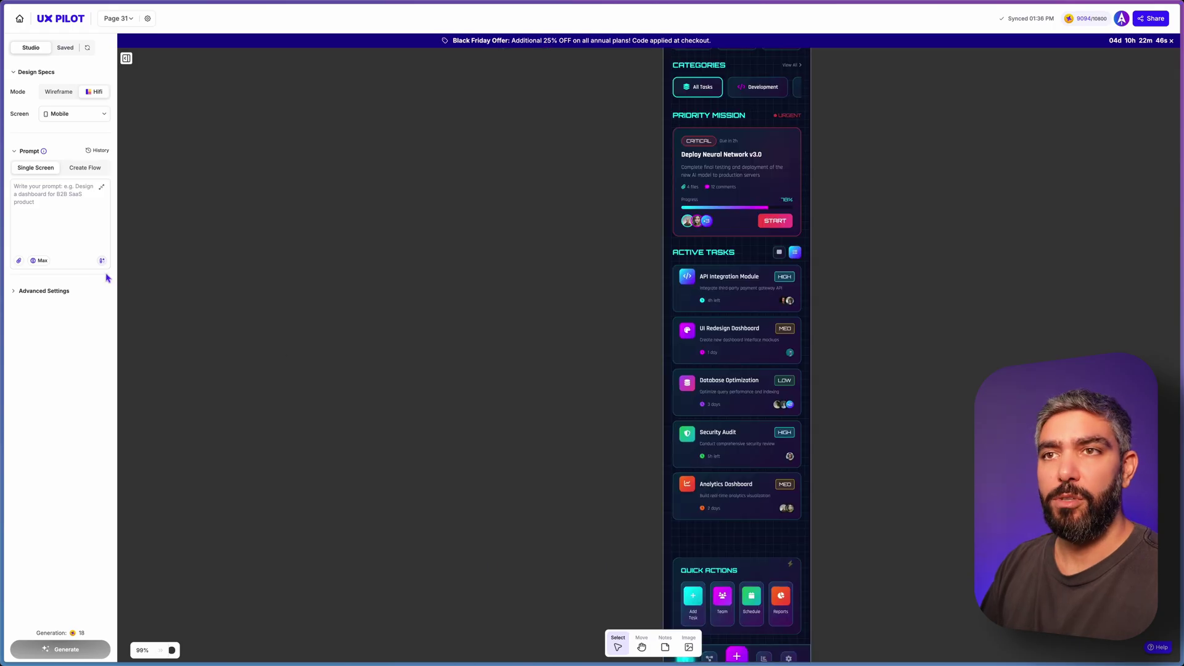
Check the Max mode toggles, then scroll to the Aura Home designs and select the left screen.
click(43, 260)
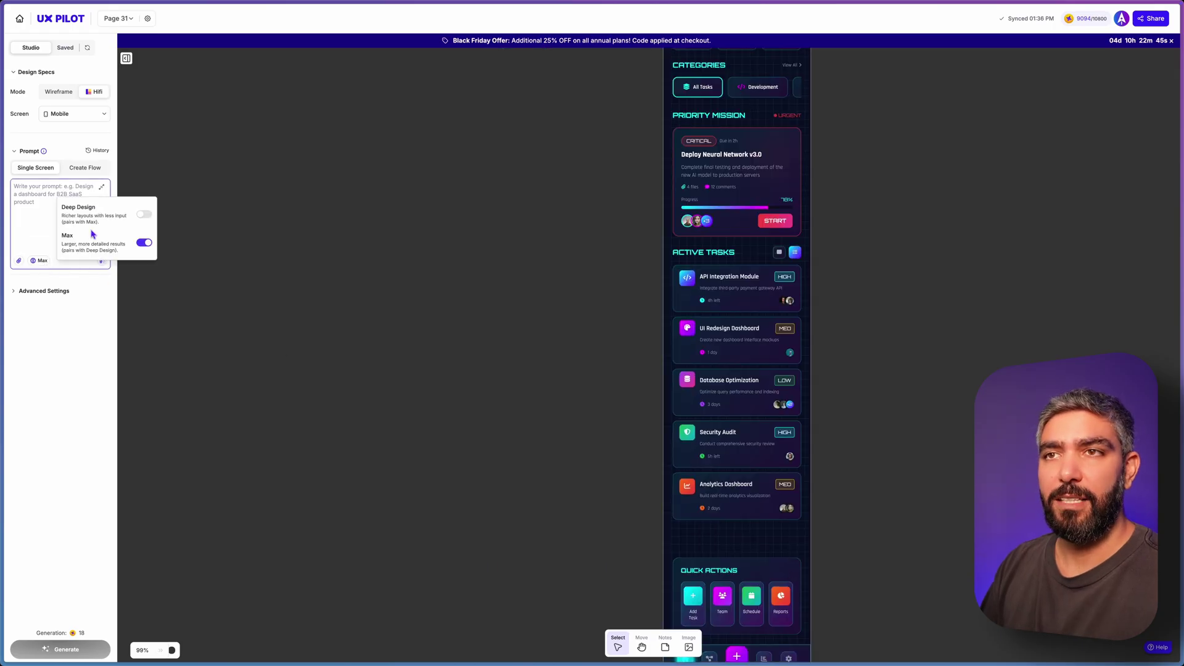
click(370, 267)
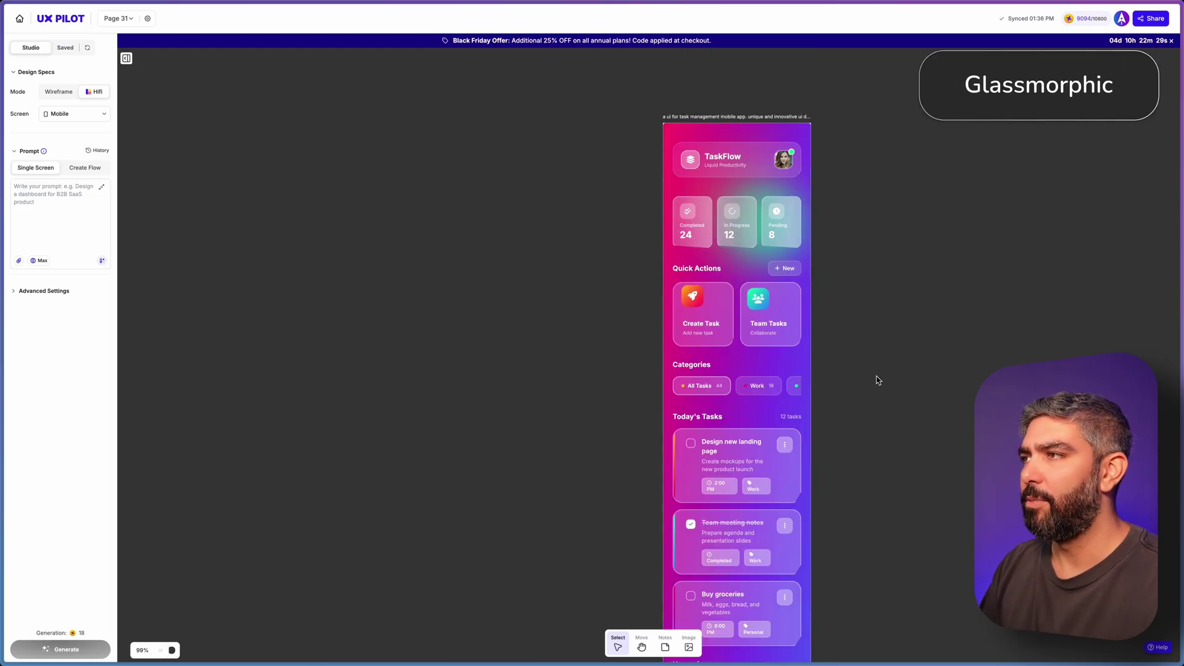
scroll(796, 463, down, 15)
ctrl+scroll(753, 469, up, 5)
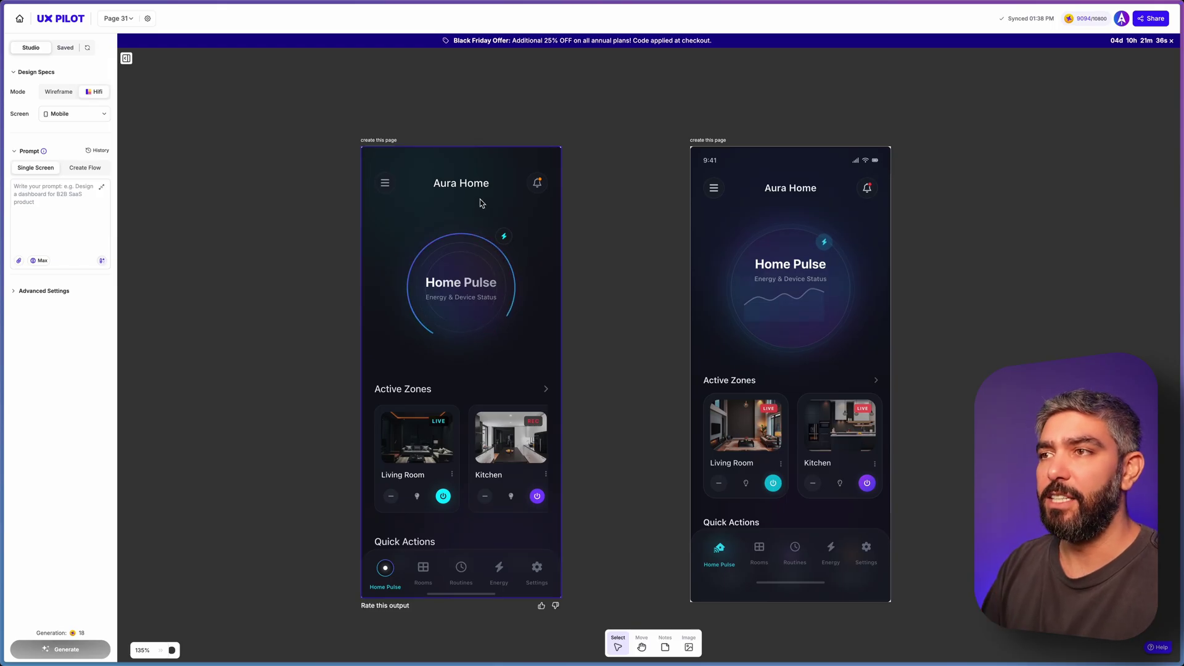
click(497, 491)
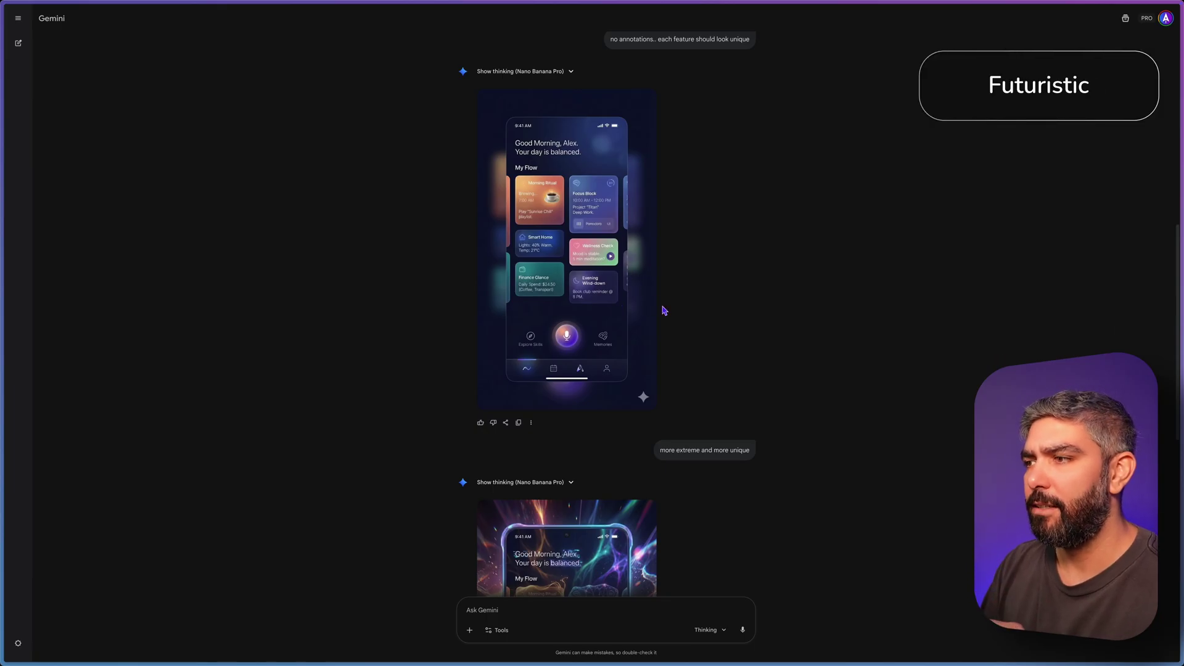
Copy Gemini's futuristic minimalist assistant mockup image and paste it into the UX Pilot prompt.
scroll(664, 311, down, 3)
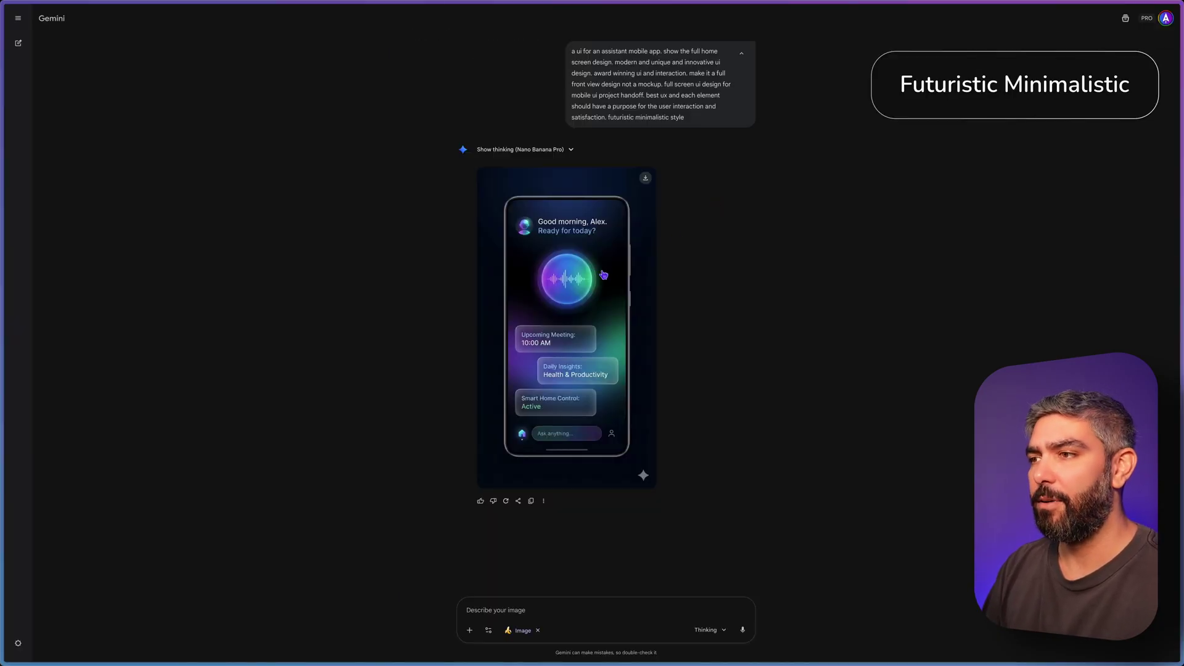
right_click(578, 285)
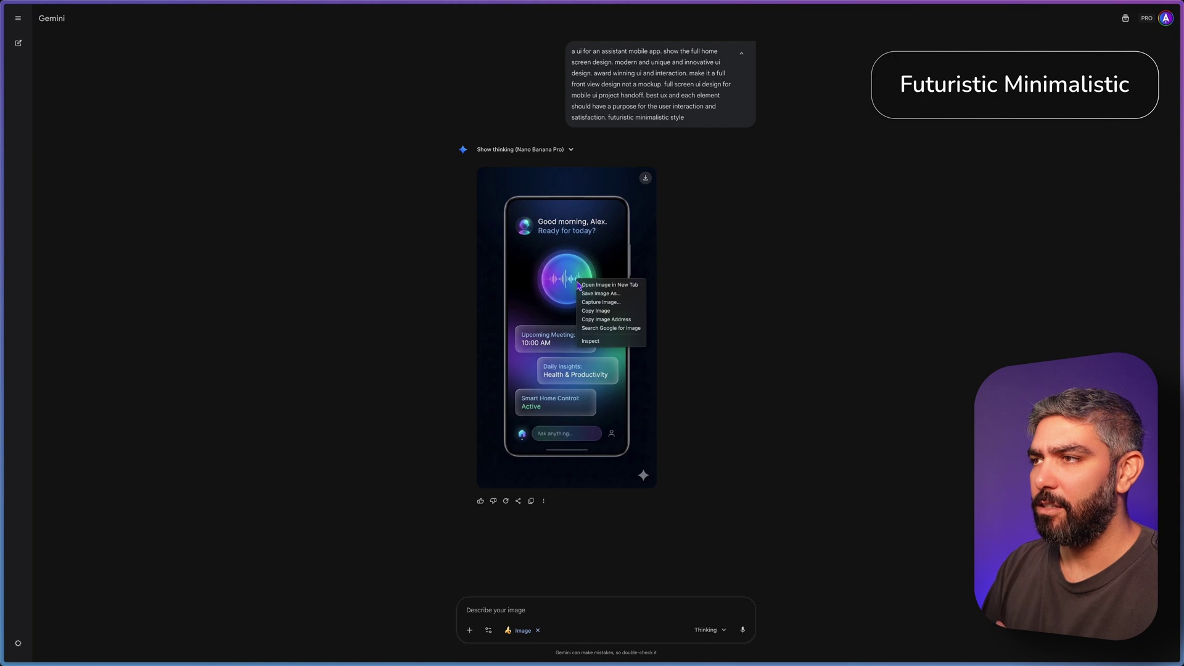
click(610, 311)
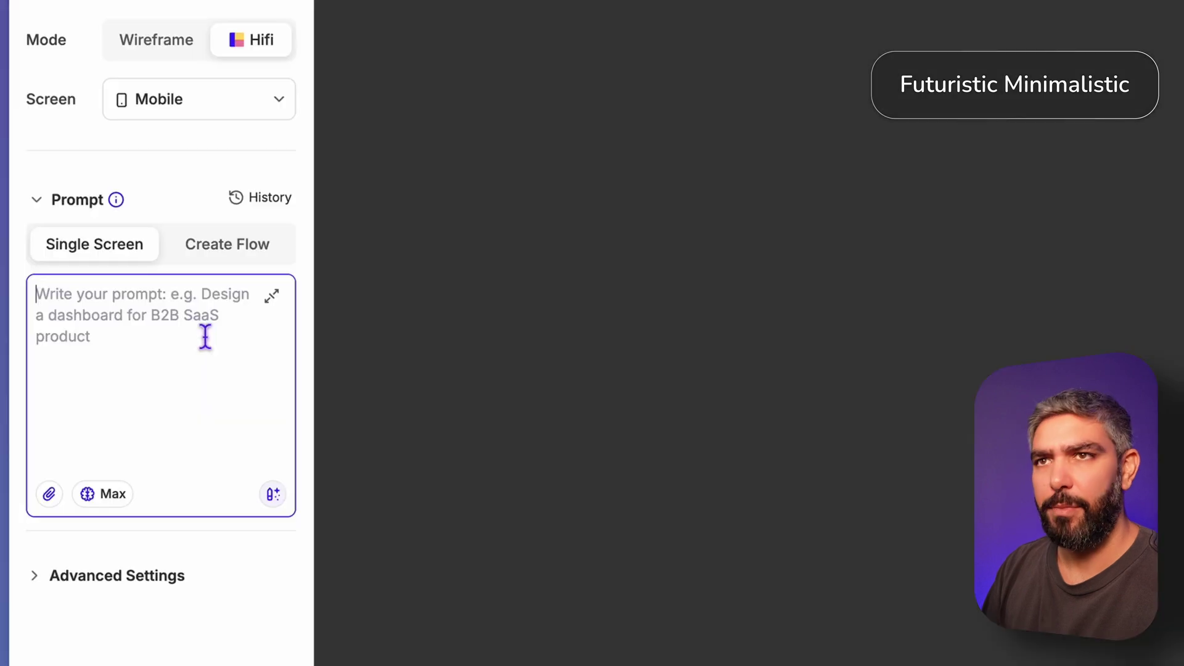
key(ctrl+v)
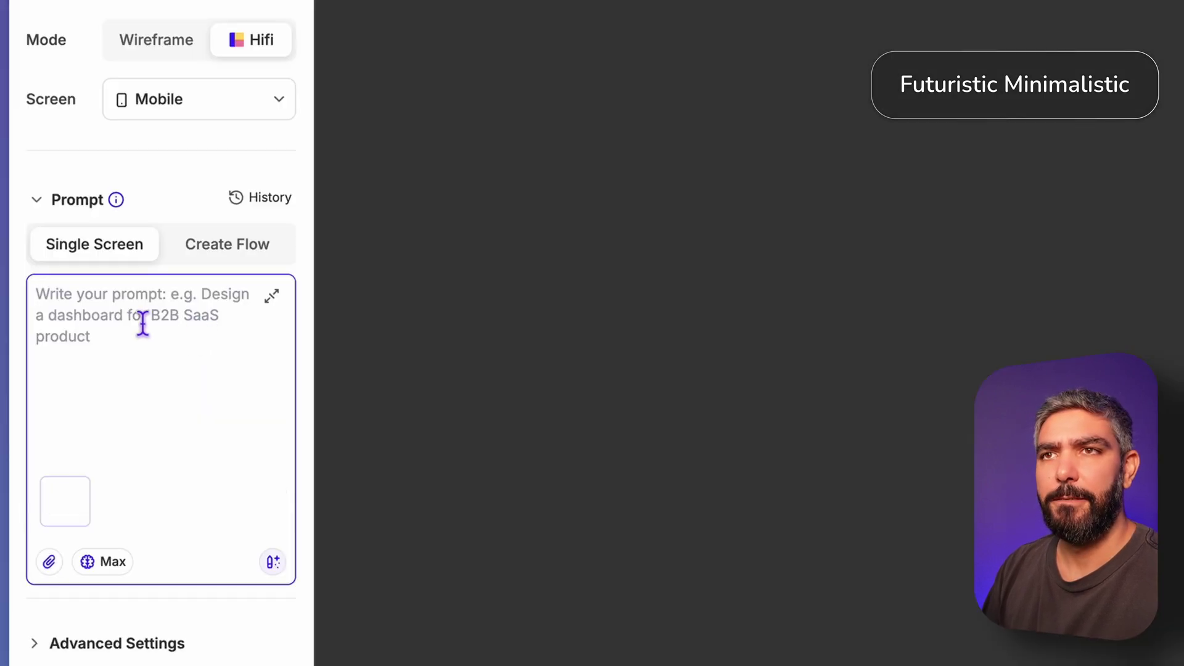
Enter the prompt 'build this' for the attached assistant mockup.
text(bu)
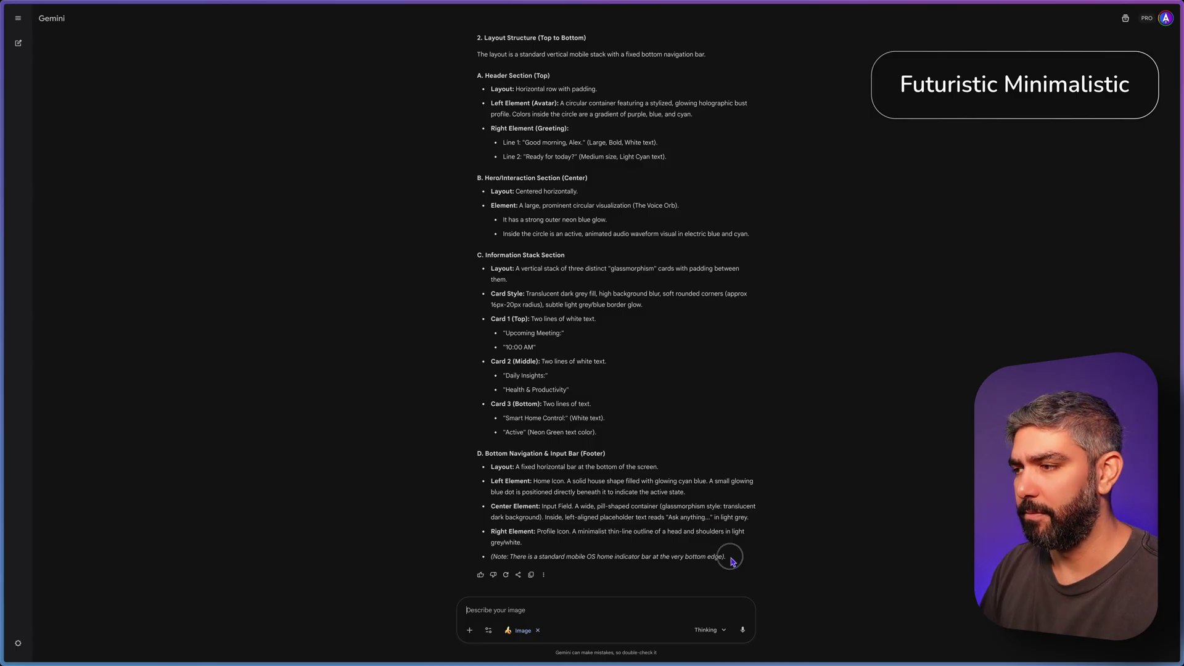
Select Gemini's full layout description of the assistant mockup.
drag(732, 562, 661, 293)
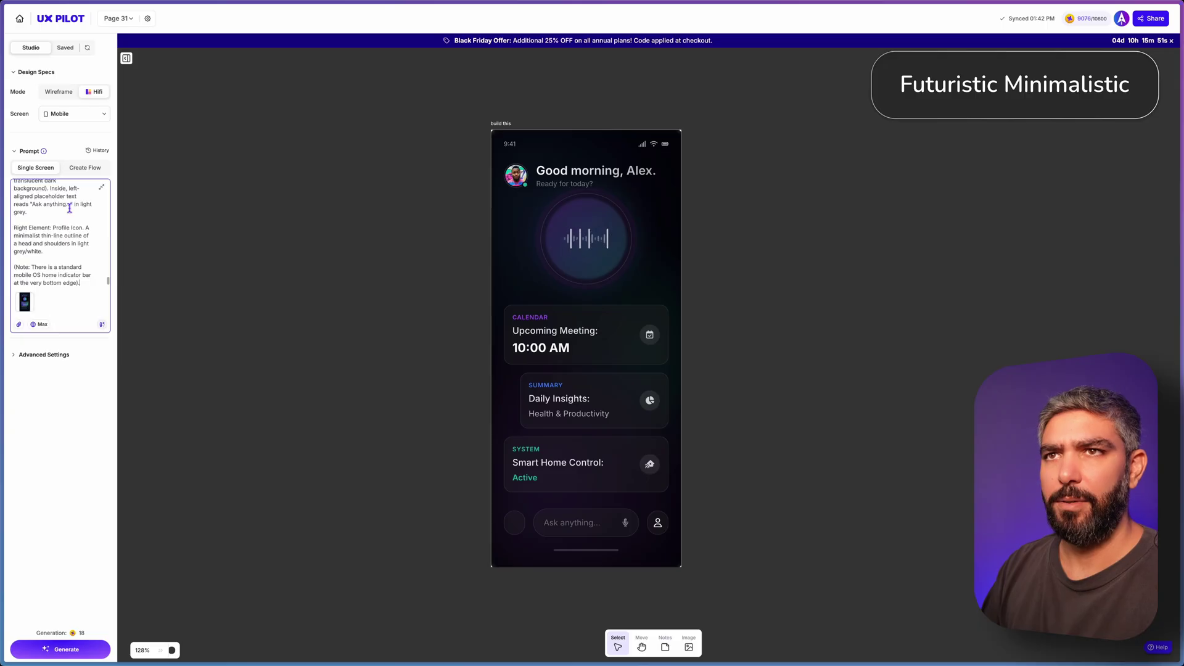
Drop the image attachment, turn on Deep Design alongside Max, and generate from the description alone.
click(33, 295)
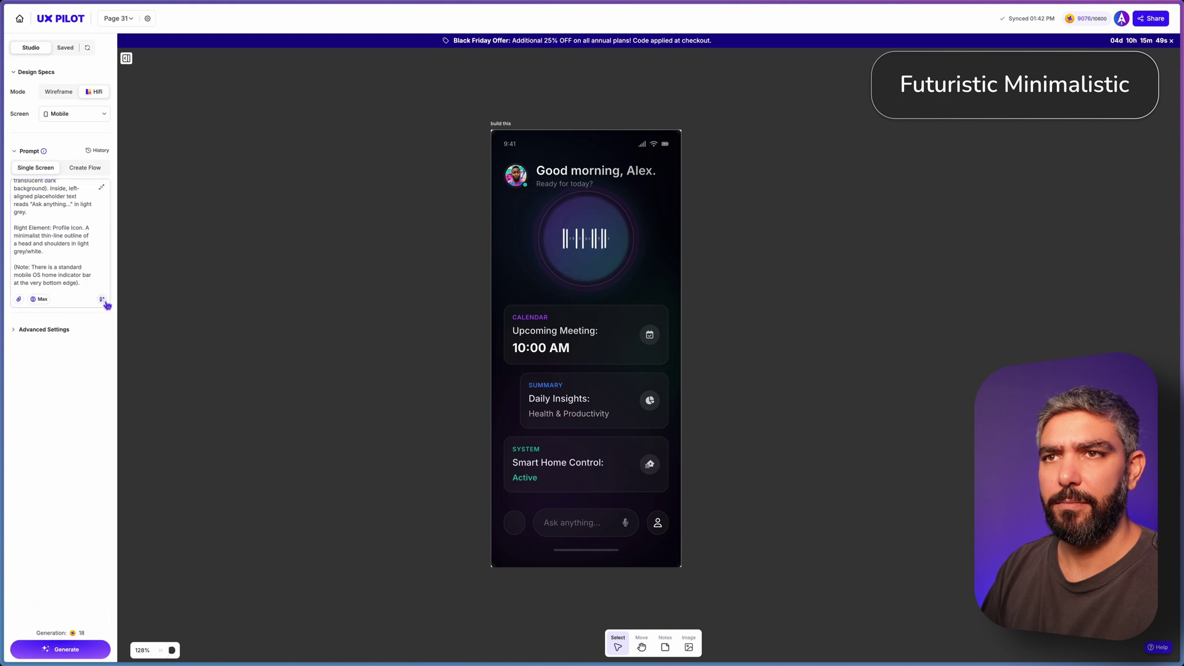
click(44, 300)
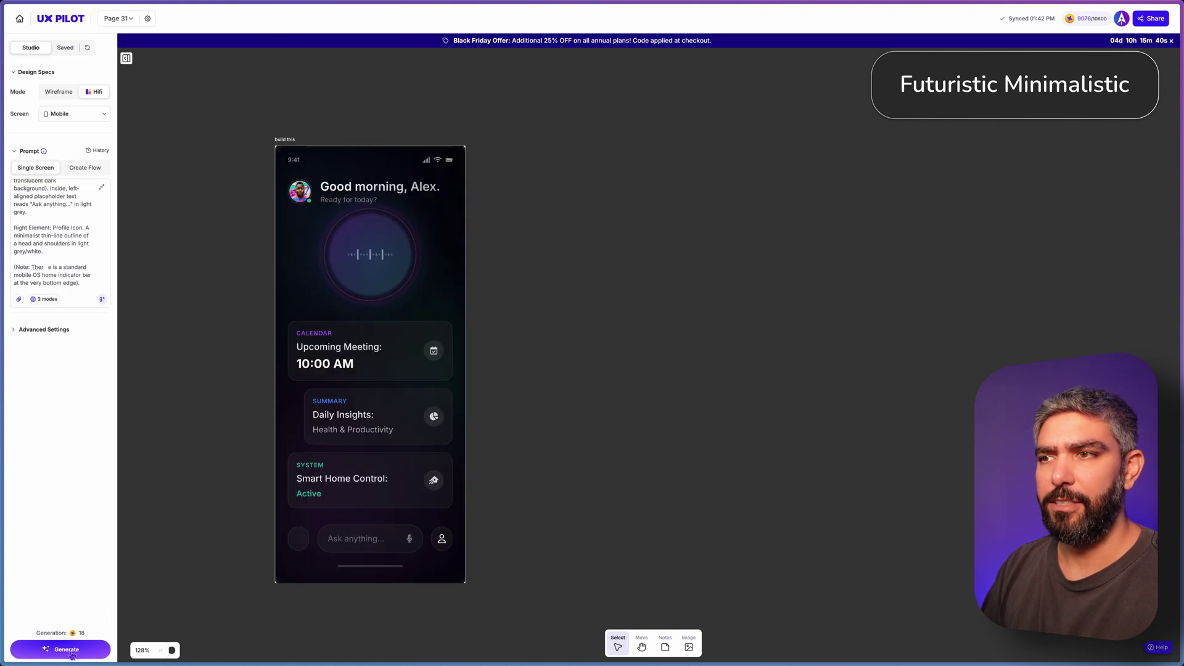
click(69, 651)
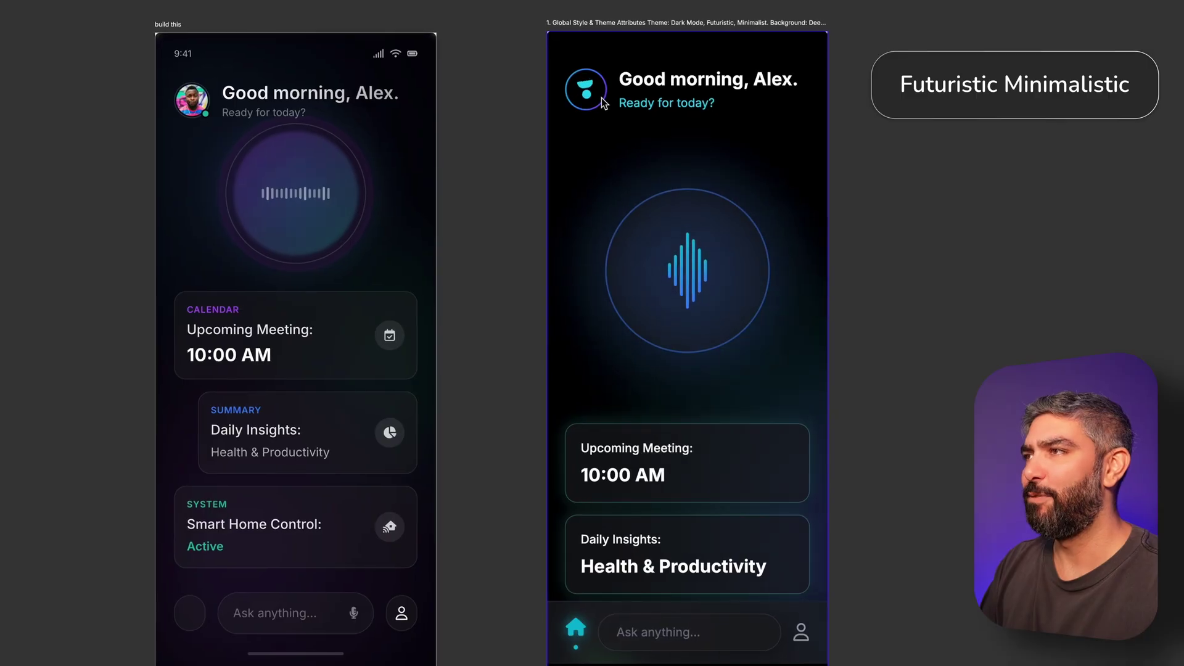
Review the new screen's Your Schedule and Smart Home sections, then reveal the enabled Deep Design and Max modes.
scroll(734, 486, down, 10)
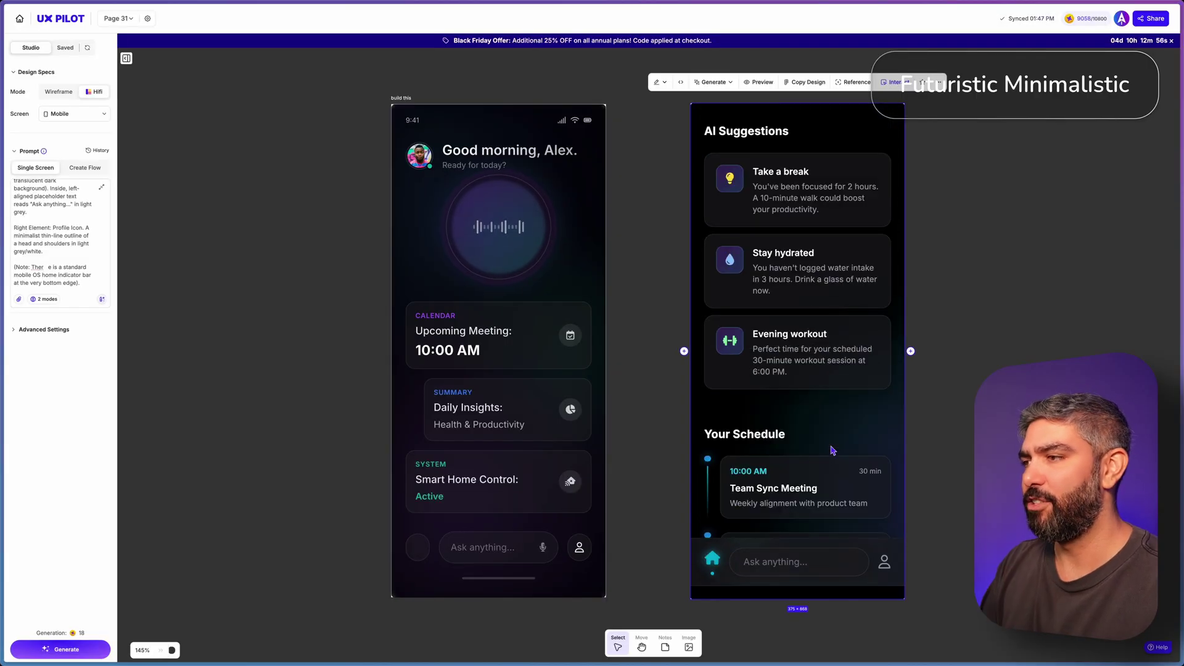
scroll(832, 451, down, 5)
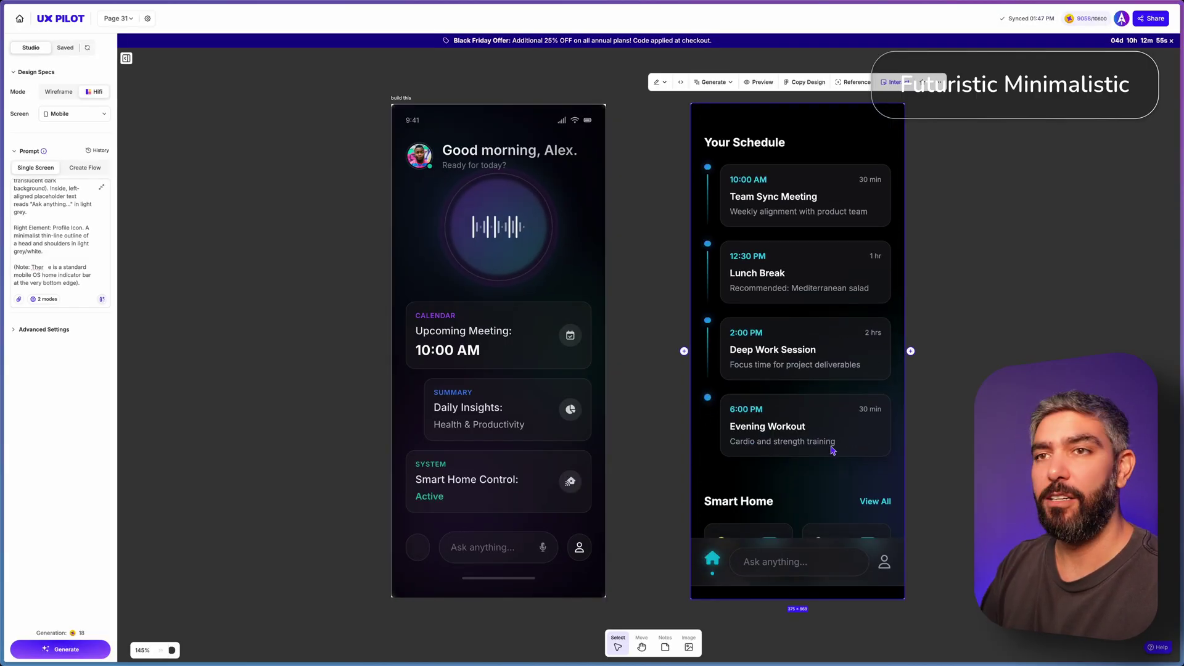
click(60, 301)
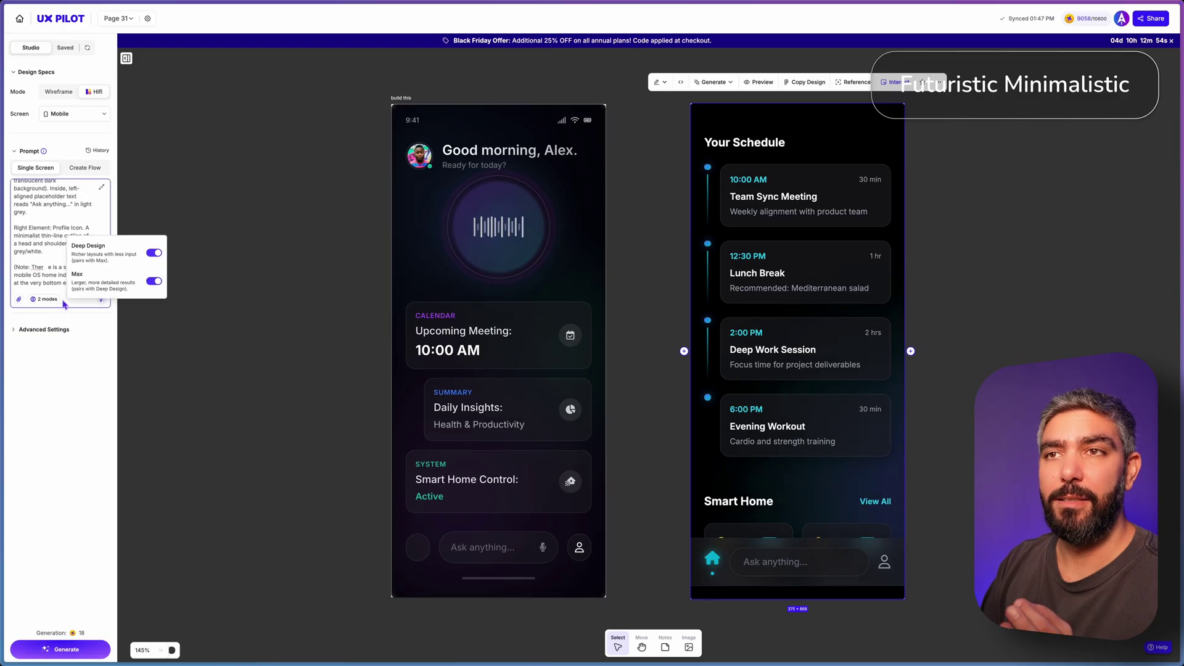